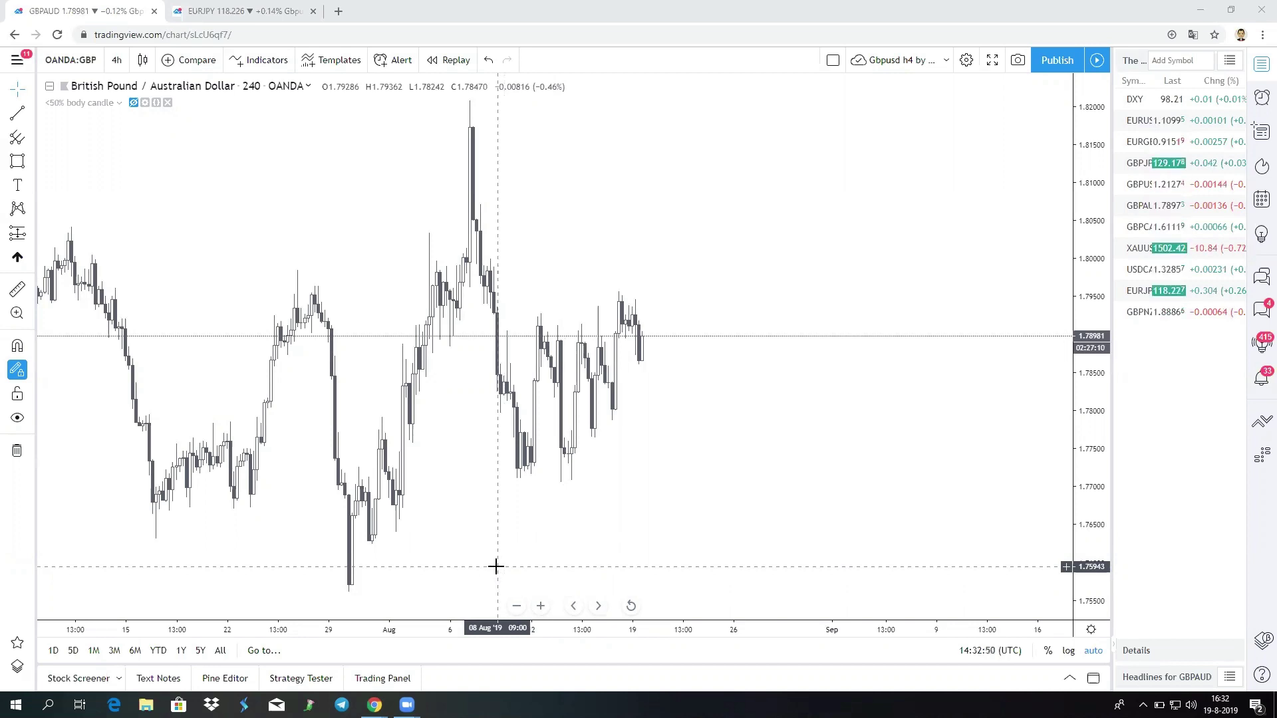
# Draw a rectangle resistance zone on the GBPAUD 4-hour chart from about 1.79888 to 1.79425, spanning 7 August to 9 September.
pyautogui.click(30, 166)
pyautogui.click(110, 189)
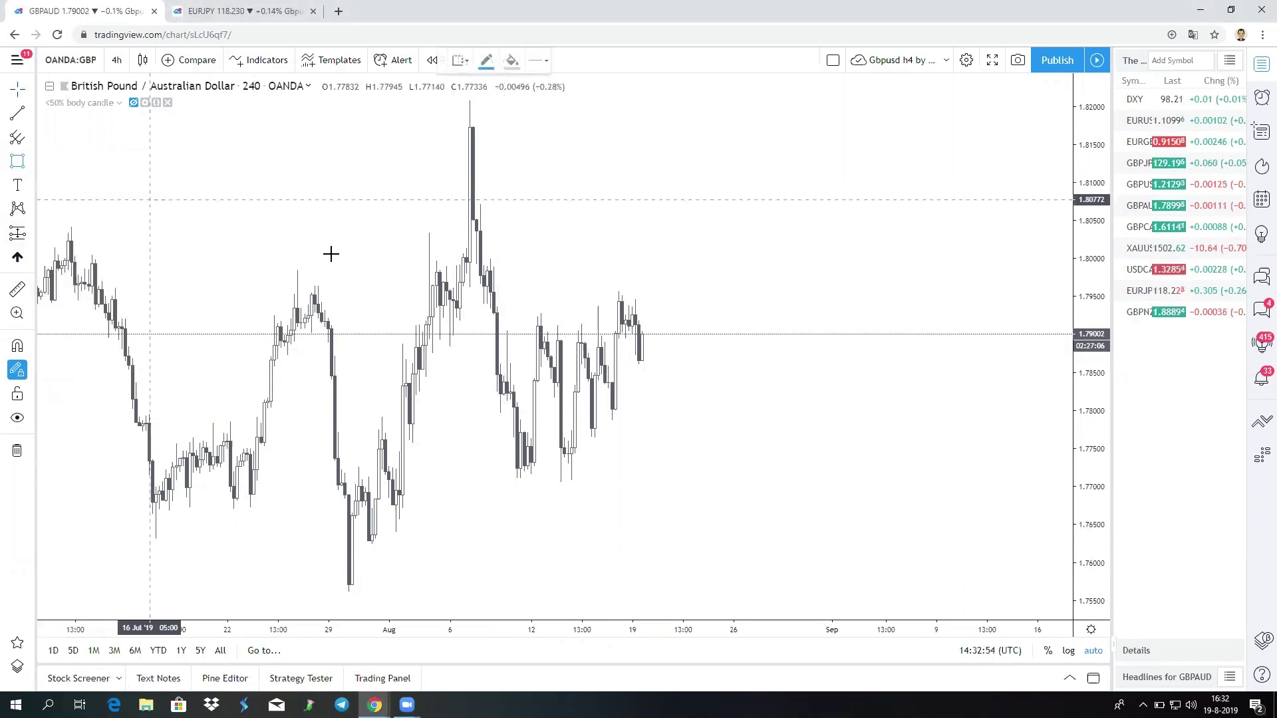
pyautogui.click(484, 266)
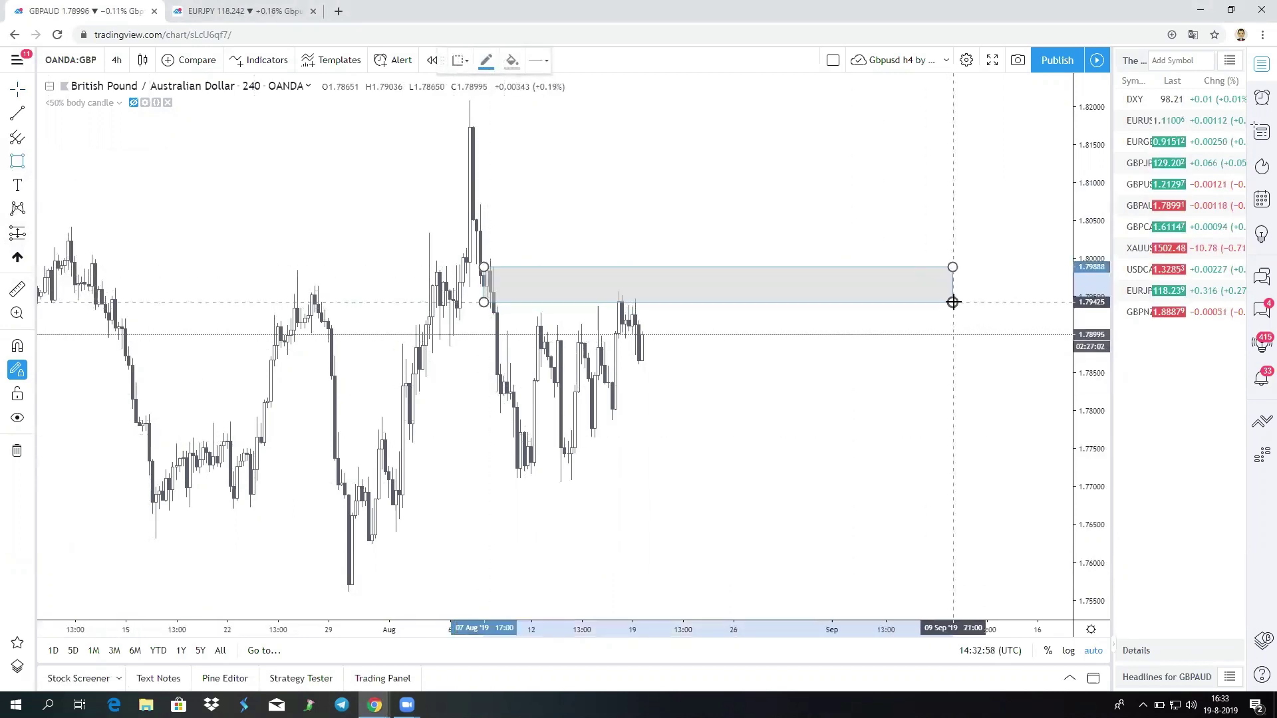
pyautogui.click(953, 302)
pyautogui.click(804, 339)
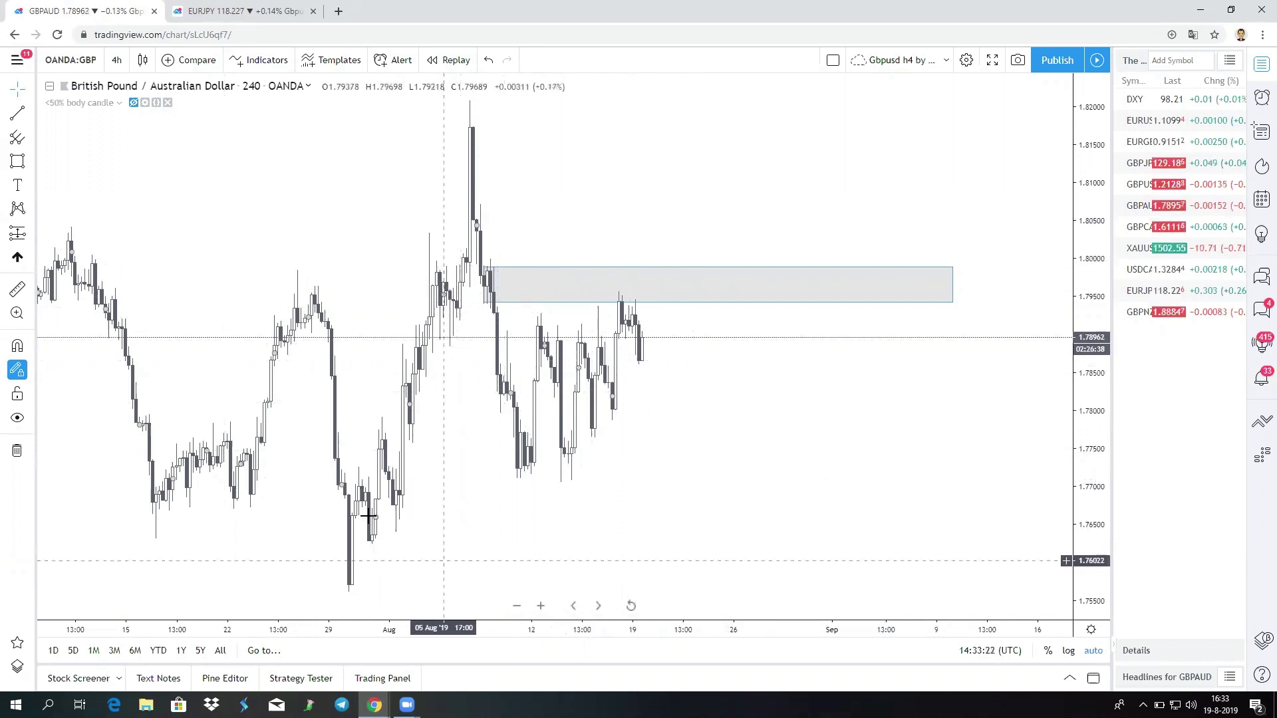
# Draw a support zone rectangle at about 1.77728 to 1.77194 and extend its start back to the lows before 12 August.
pyautogui.click(17, 161)
pyautogui.moveTo(582, 450); pyautogui.dragTo(936, 473)
pyautogui.click(858, 389)
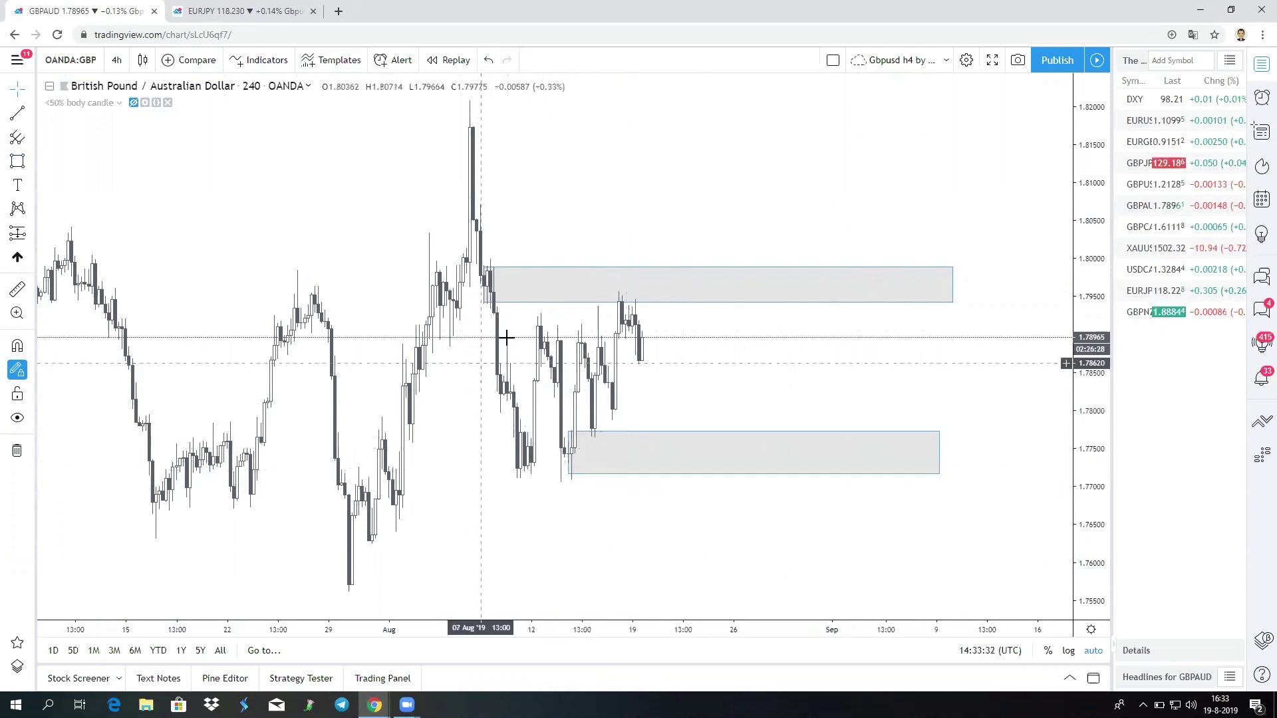
pyautogui.click(569, 473)
pyautogui.moveTo(569, 473); pyautogui.dragTo(524, 470)
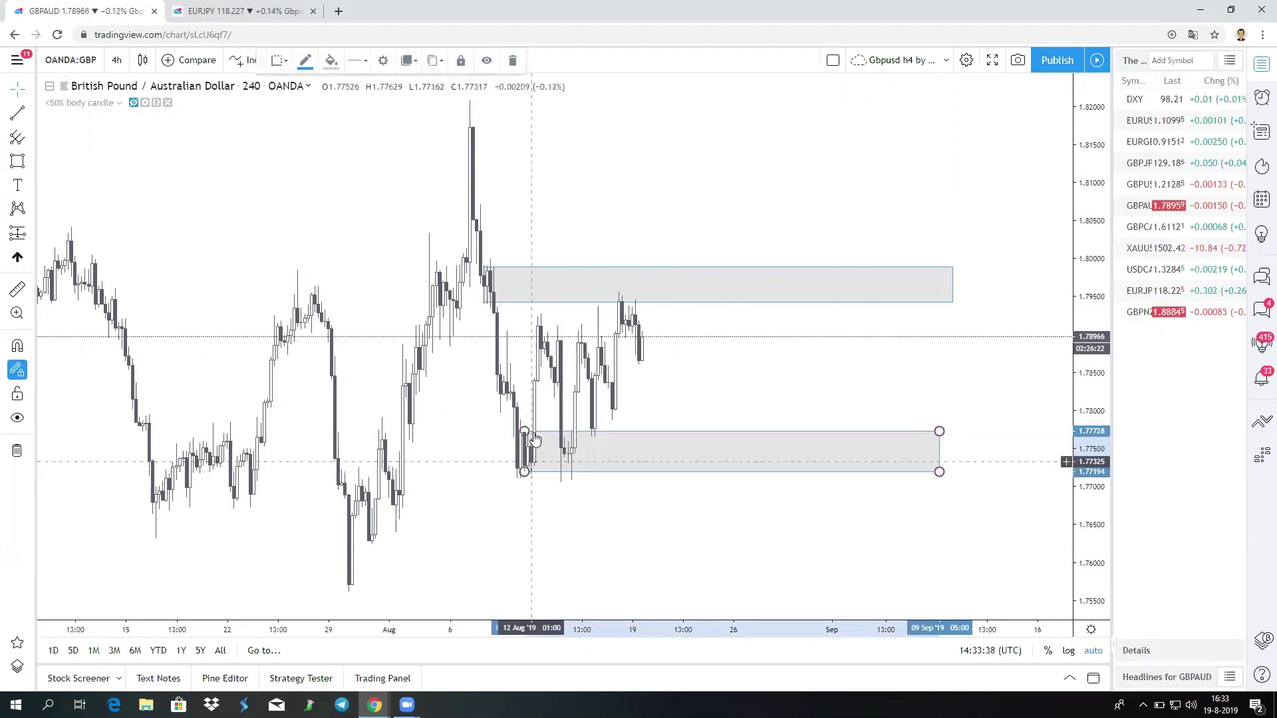
pyautogui.click(545, 386)
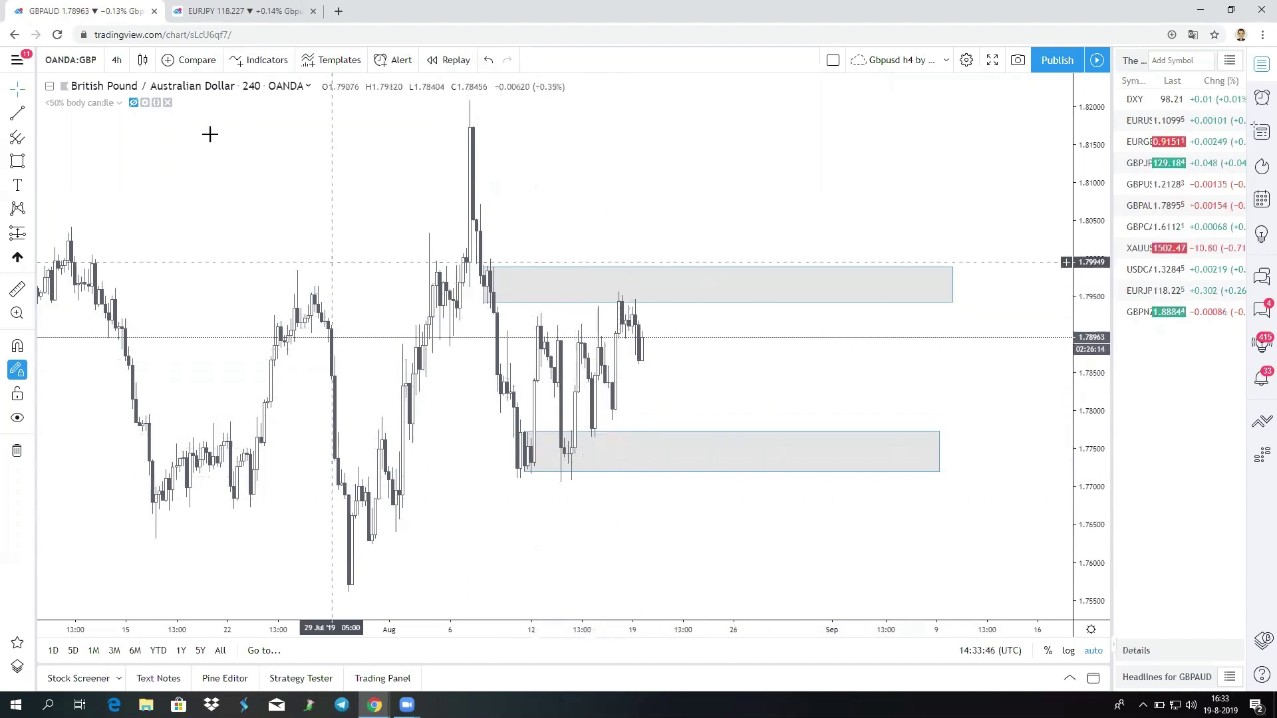
# Switch the GBPAUD chart to the 1-hour timeframe.
pyautogui.click(117, 60)
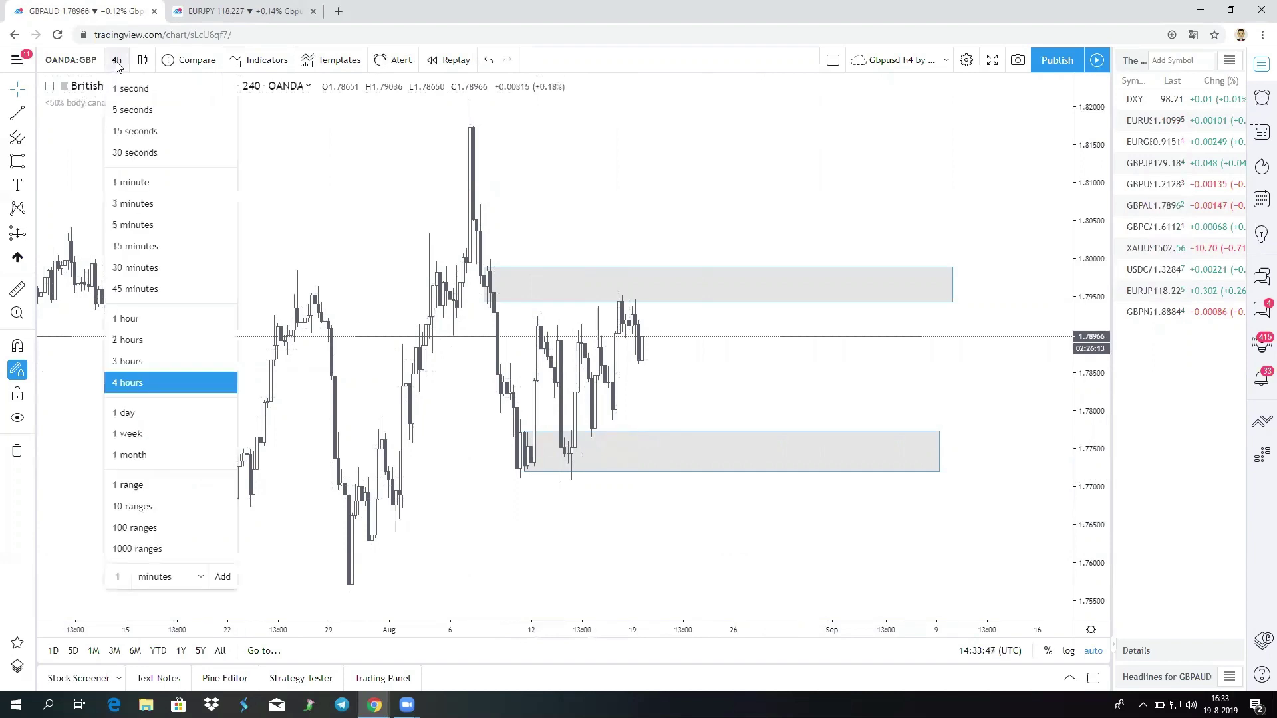
pyautogui.click(172, 321)
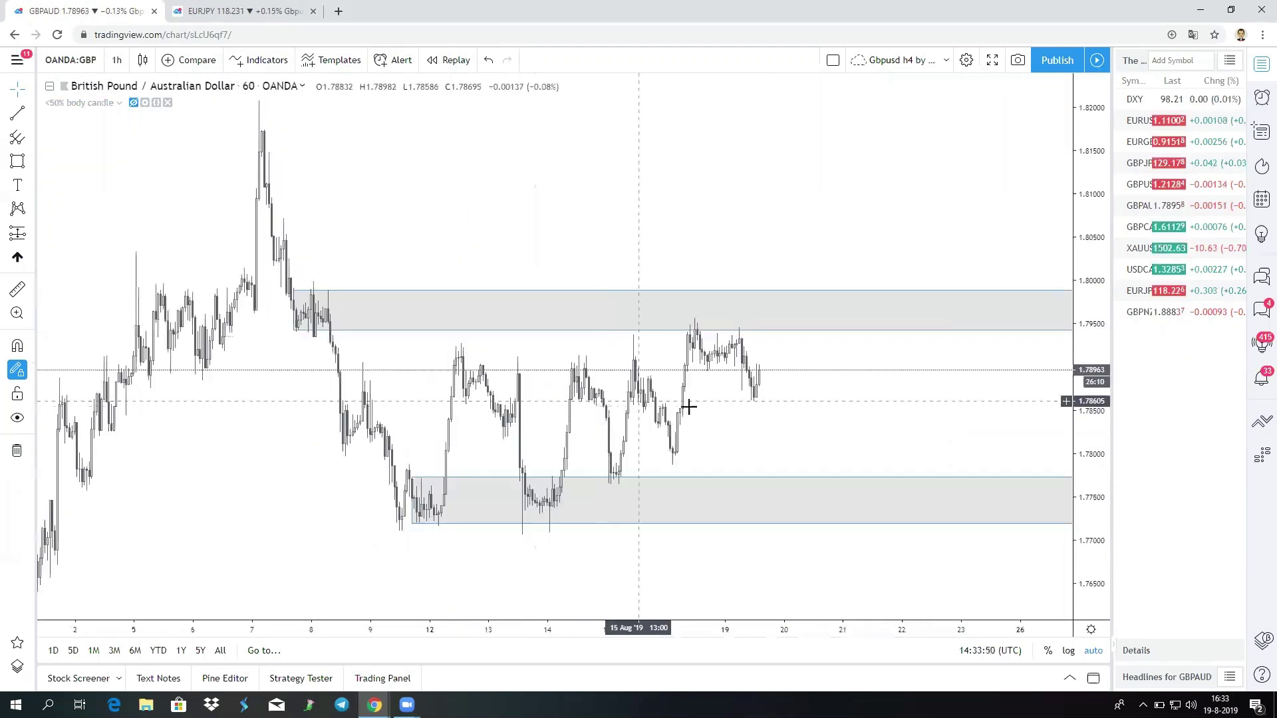
pyautogui.moveTo(735, 413); pyautogui.dragTo(714, 413)
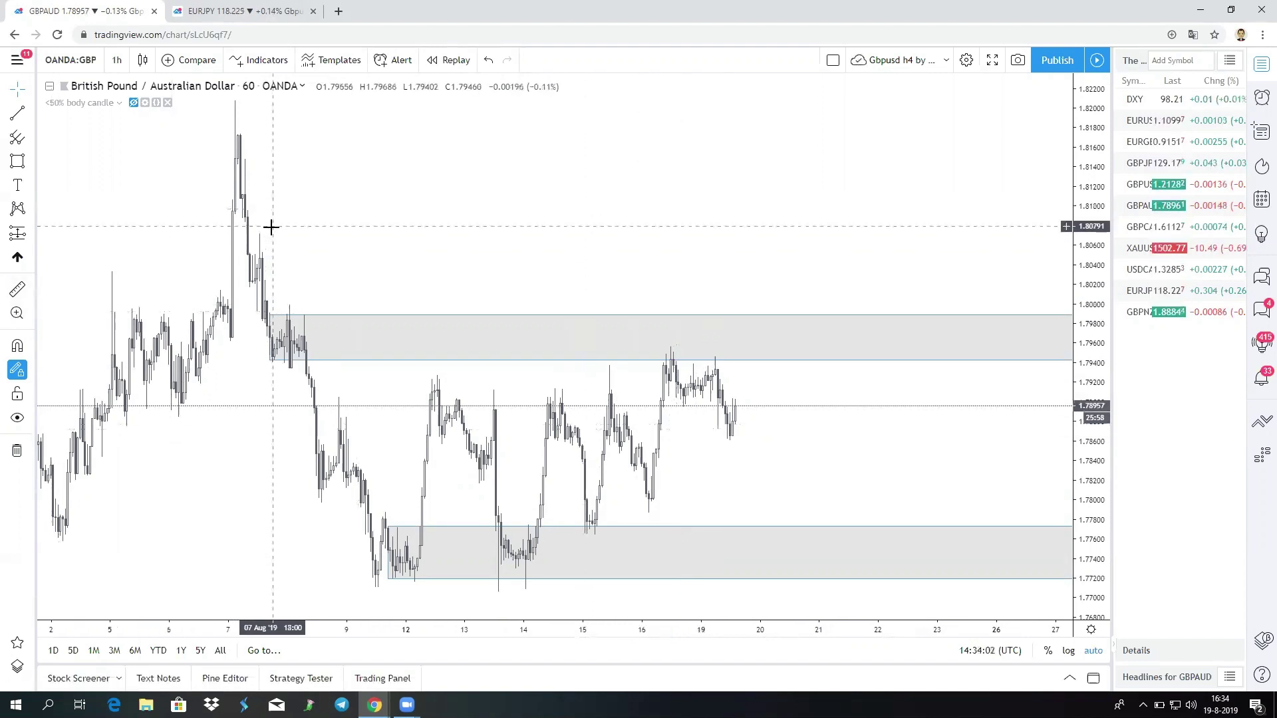
# Draw a smaller support rectangle at the 16 August low, from about 1.78198 to 1.77926 and ending on 22 August.
pyautogui.click(17, 161)
pyautogui.click(646, 481)
pyautogui.click(908, 506)
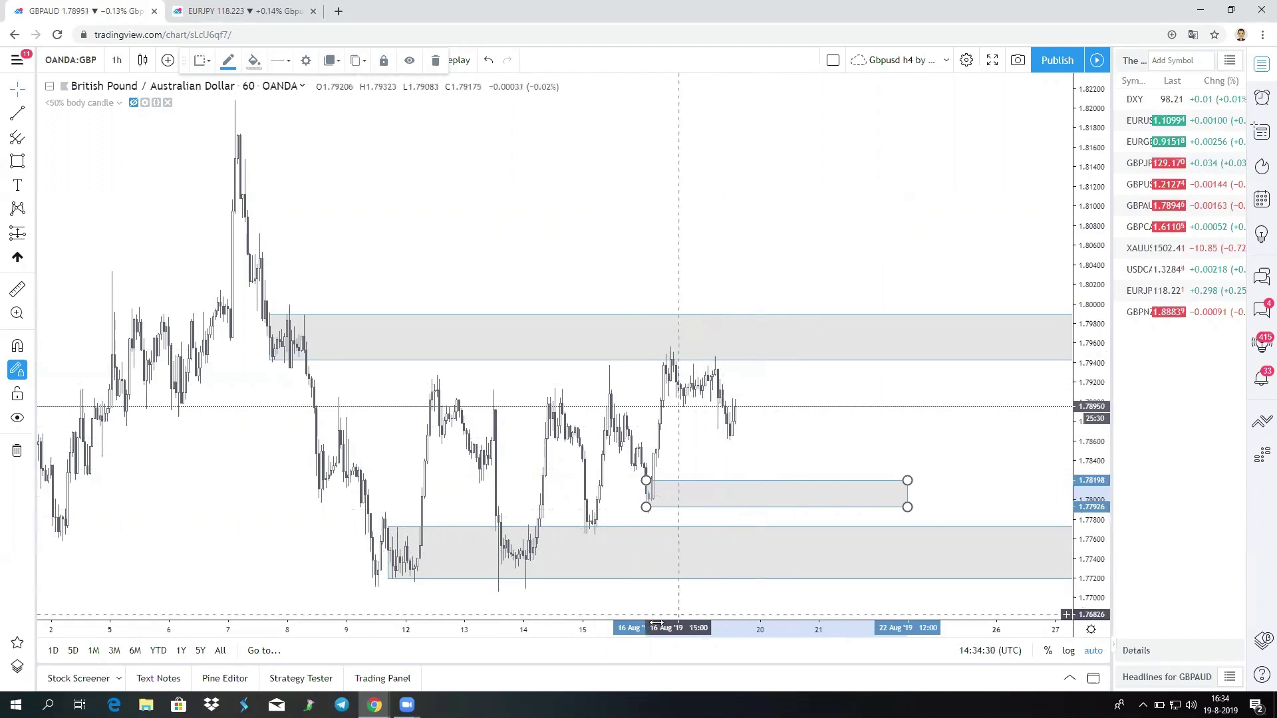
pyautogui.click(808, 461)
pyautogui.scroll(3, 798, 455)
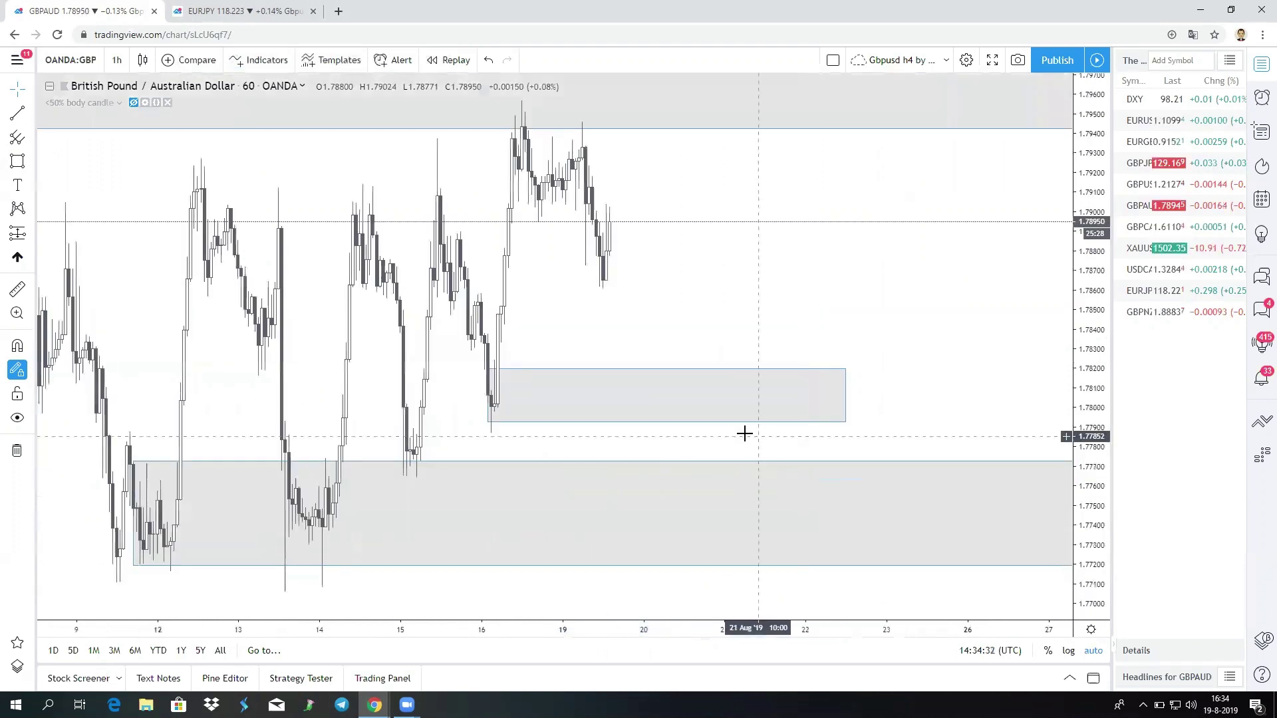
pyautogui.scroll(-1, 688, 403)
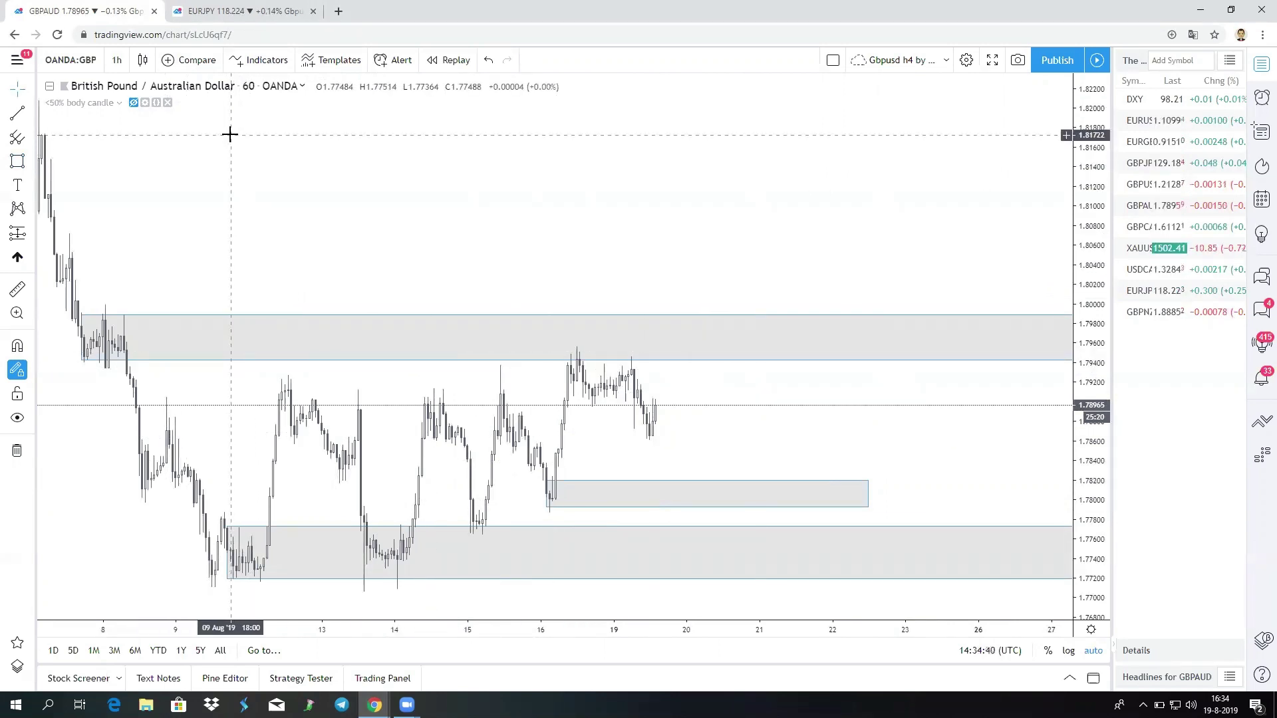
# Switch to the EURJPY chart and set its timeframe to 4 hours.
pyautogui.click(231, 11)
pyautogui.scroll(3, 756, 379)
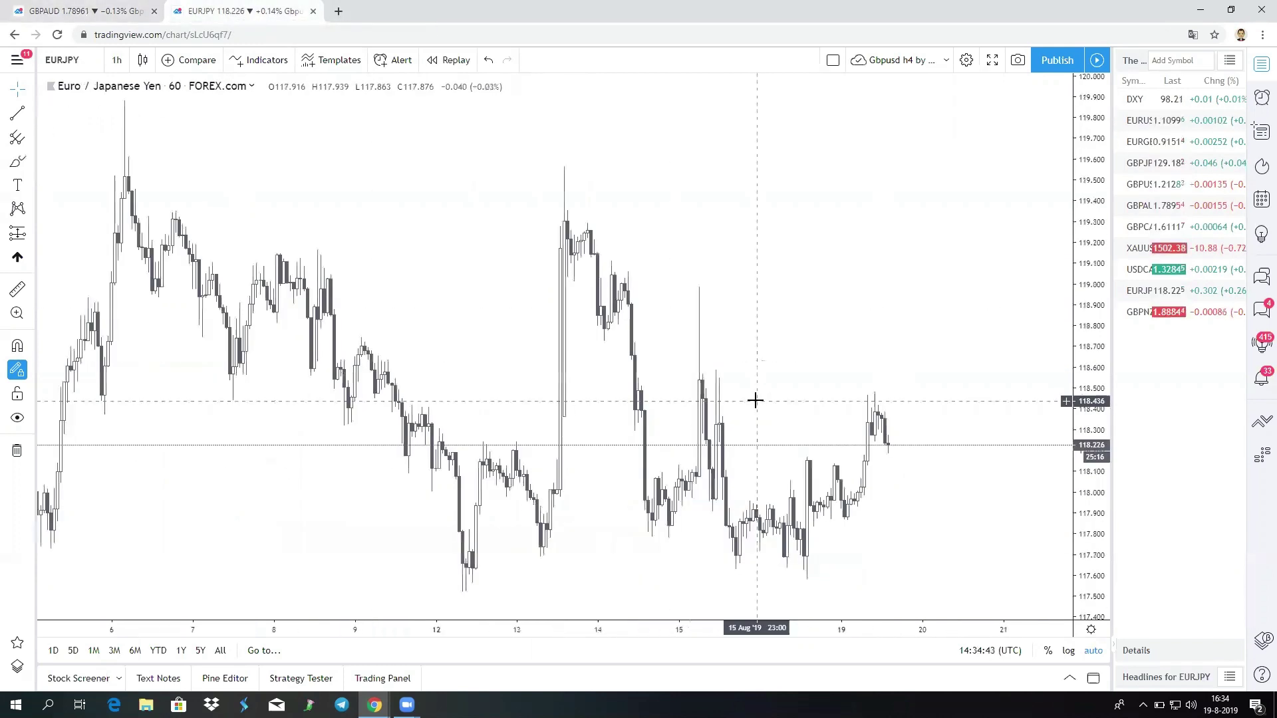
pyautogui.moveTo(752, 402); pyautogui.dragTo(137, 173)
pyautogui.click(117, 59)
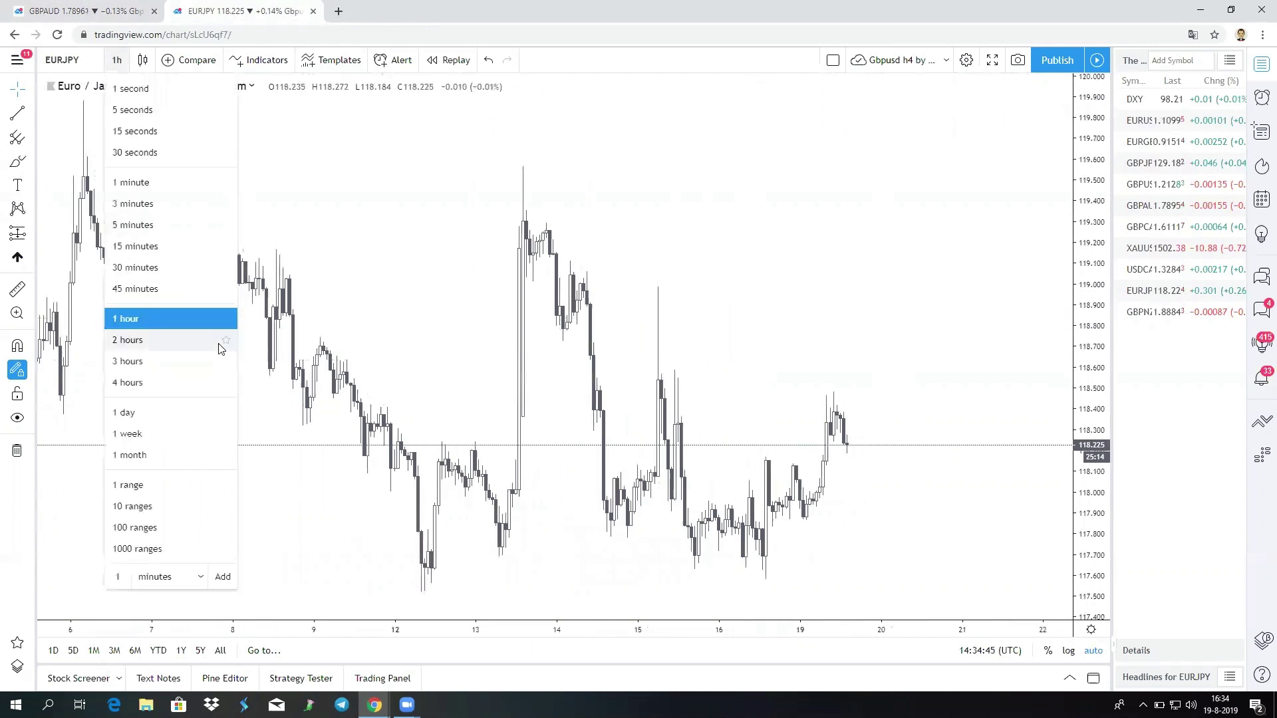
pyautogui.click(166, 380)
pyautogui.scroll(5, 725, 437)
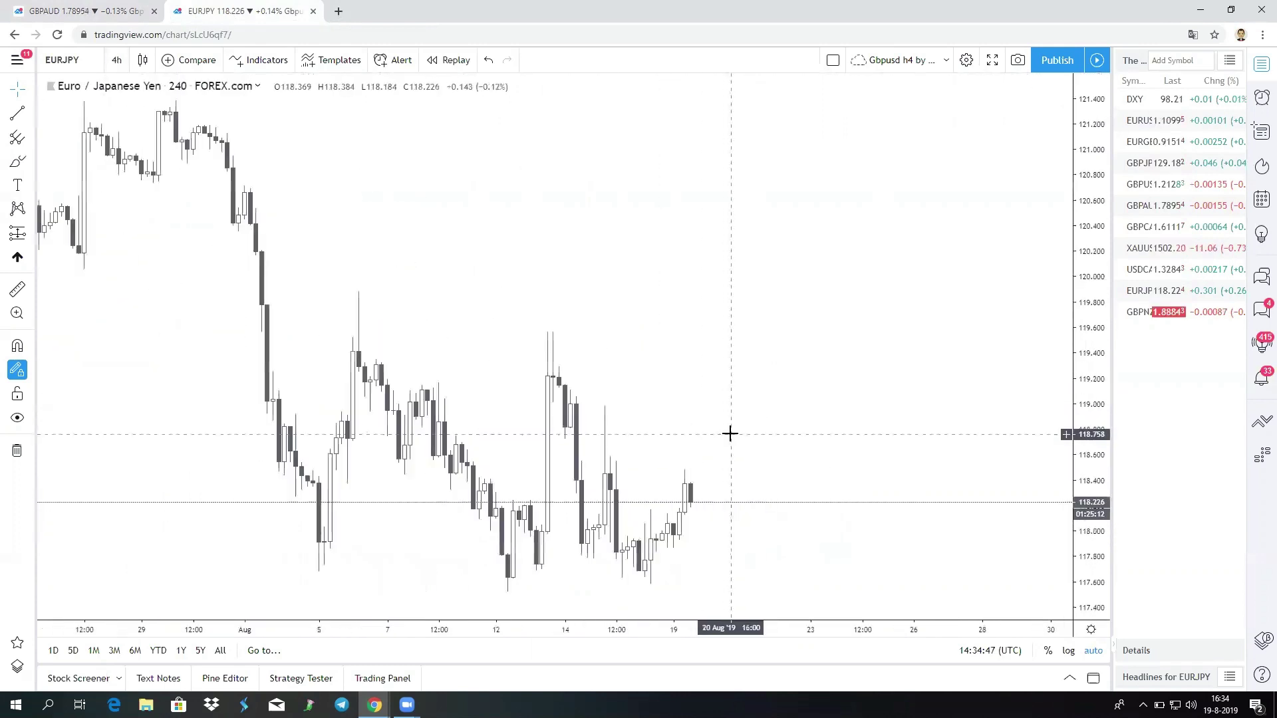
pyautogui.scroll(-5, 718, 423)
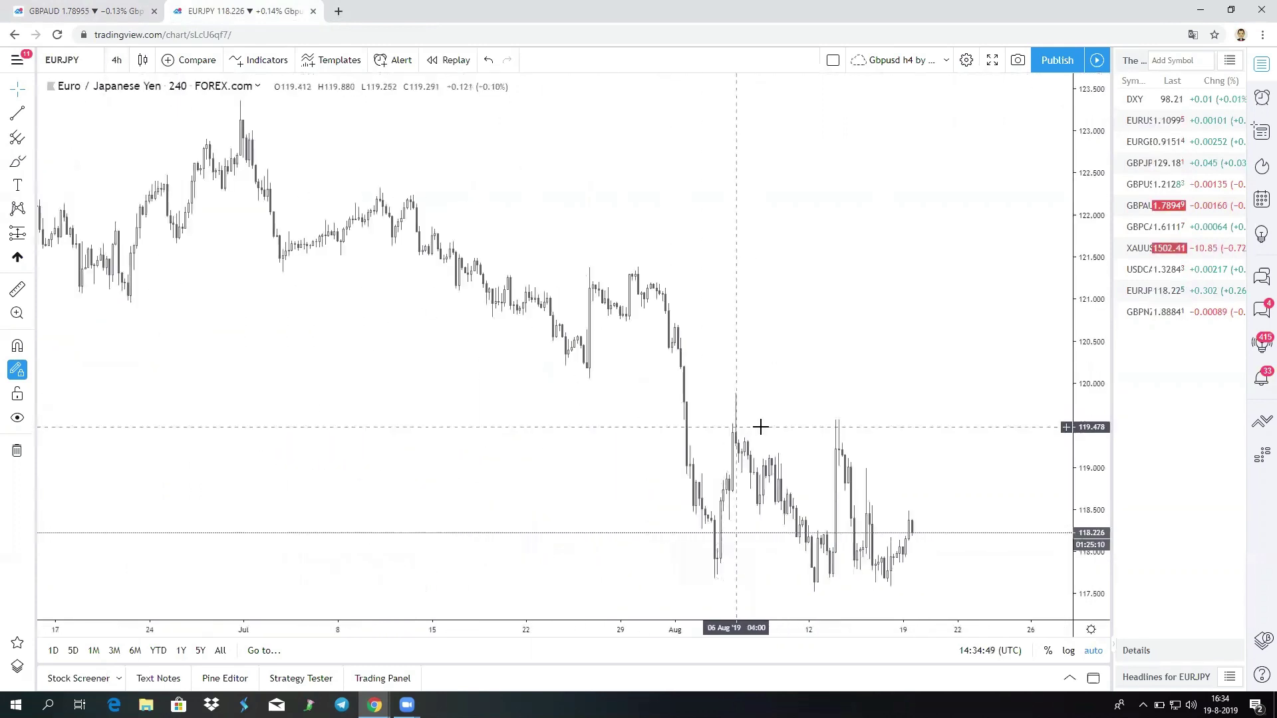
pyautogui.scroll(3, 698, 426)
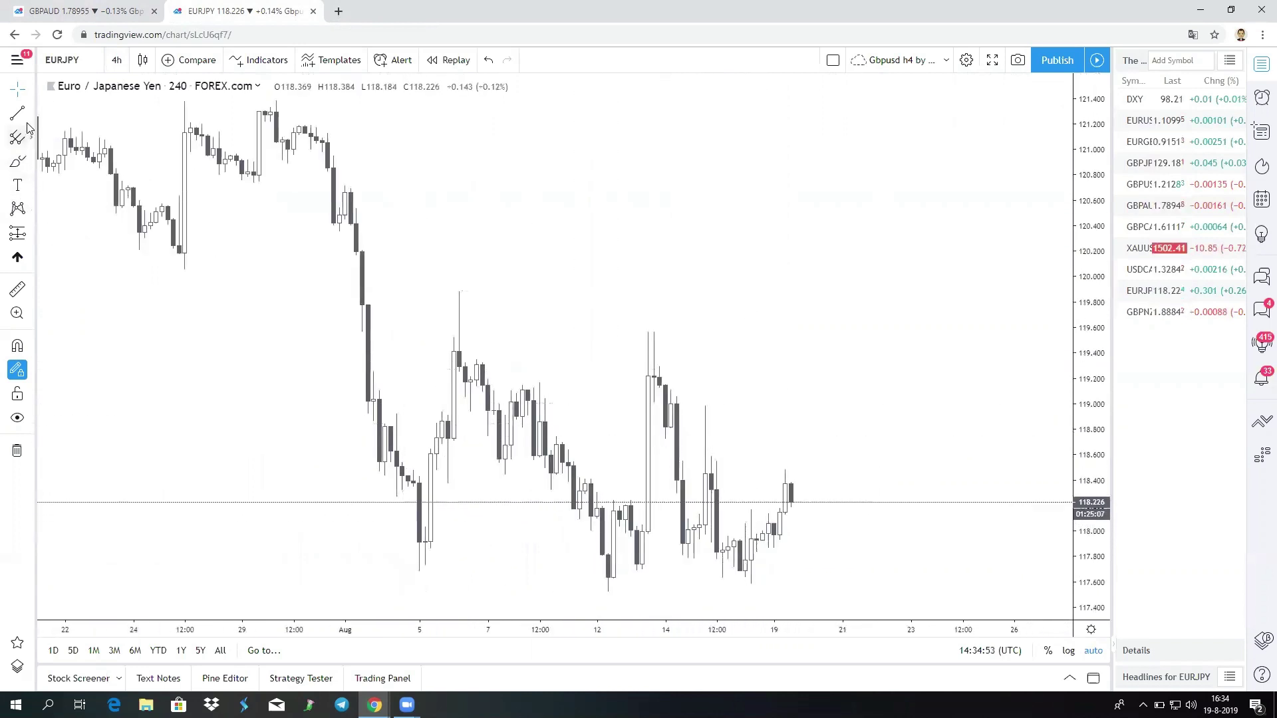
# Try a rectangle around the August price range on EURJPY, from about 119.84 down to 117.6, and remove it.
pyautogui.click(32, 162)
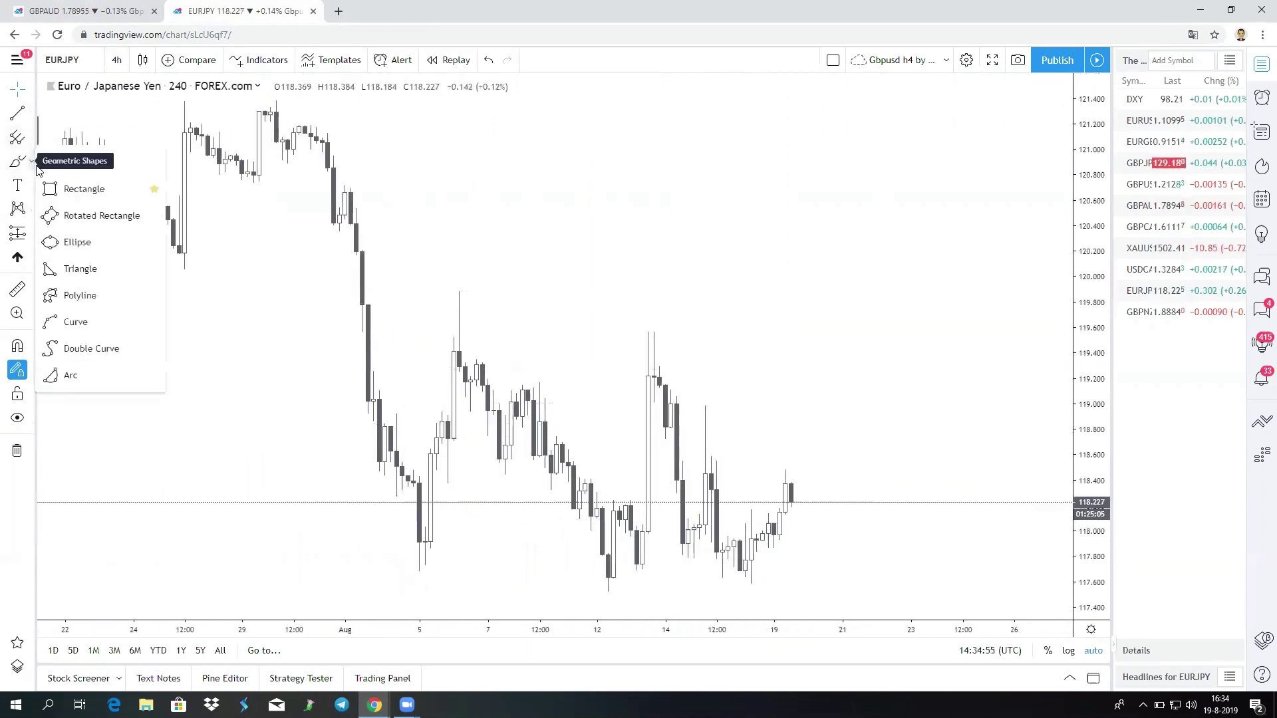
pyautogui.click(87, 188)
pyautogui.moveTo(350, 296)
pyautogui.mouseDown()
pyautogui.moveTo(889, 528)
pyautogui.moveTo(962, 580)
pyautogui.mouseUp()
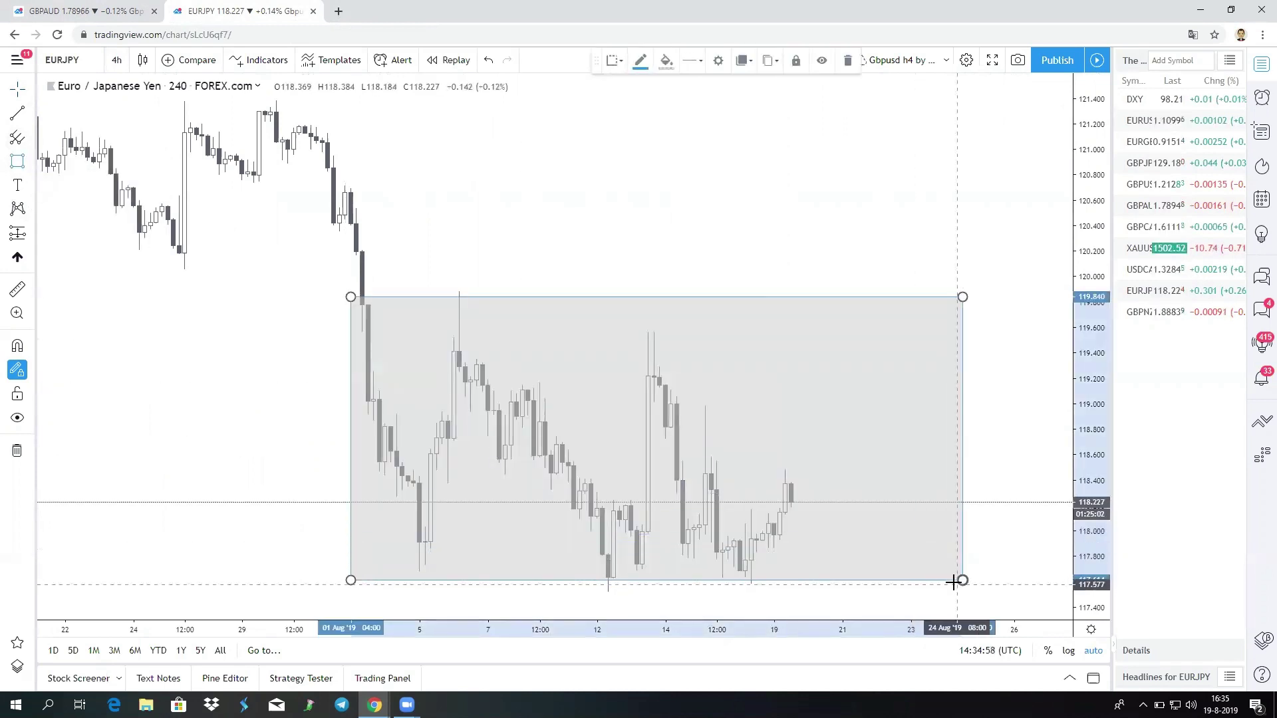
pyautogui.rightClick(962, 298)
pyautogui.click(995, 478)
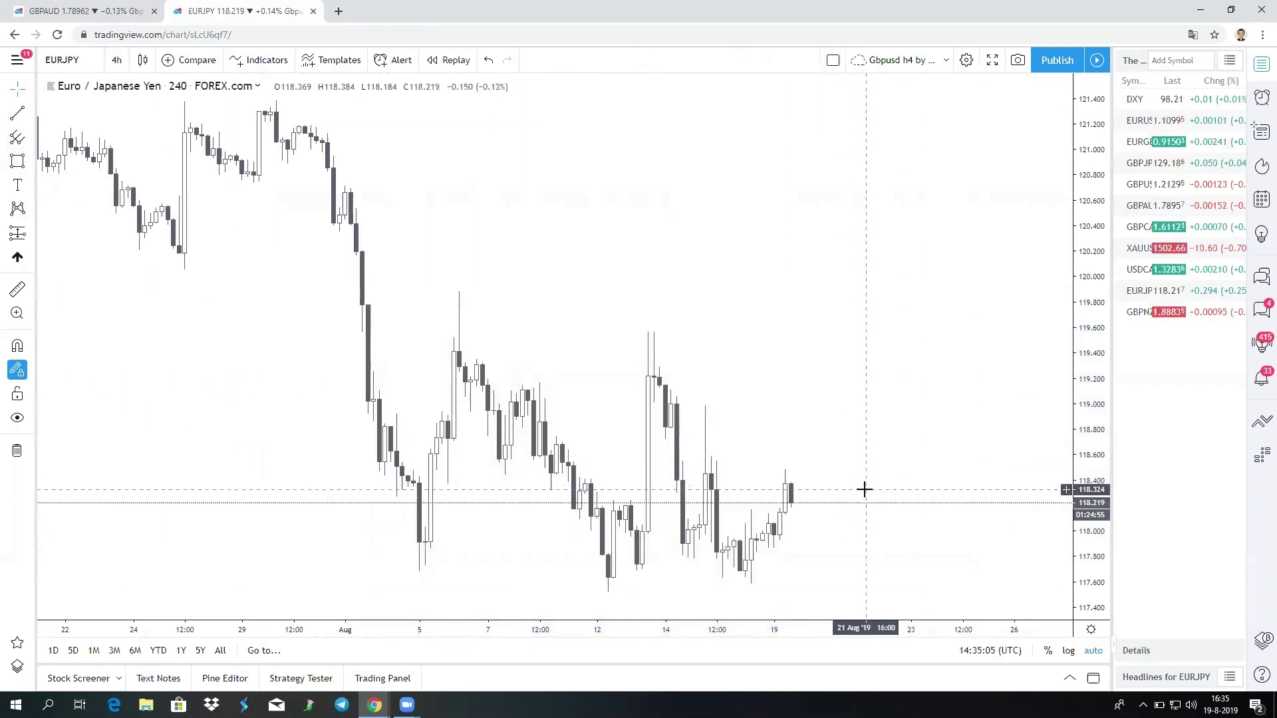
# Switch the EURJPY chart to the 1-hour timeframe.
pyautogui.scroll(1, 839, 486)
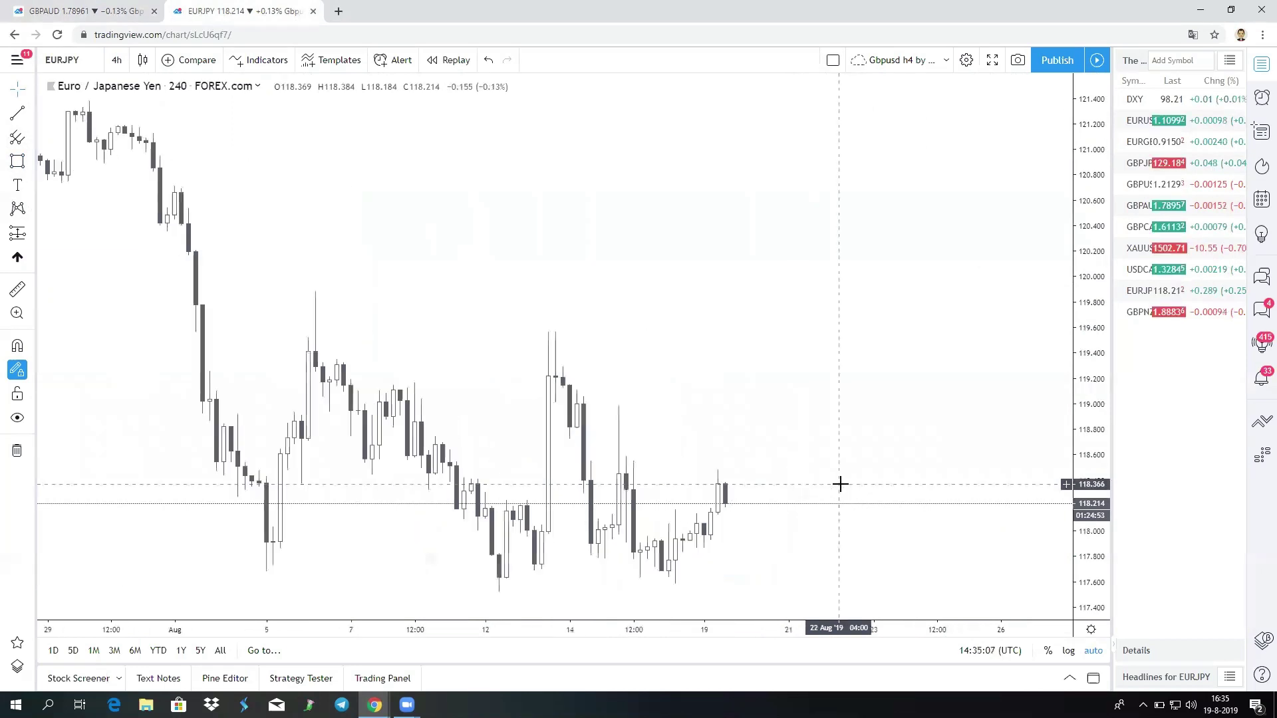
pyautogui.click(117, 60)
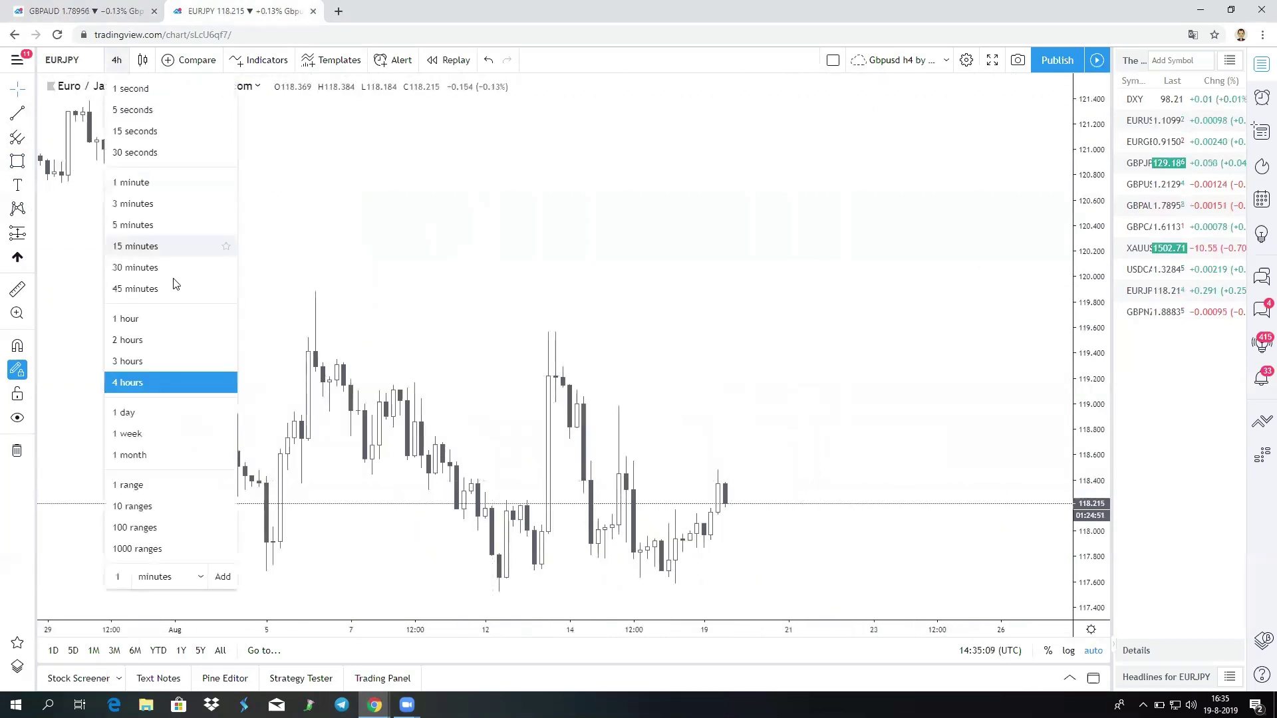
pyautogui.click(165, 319)
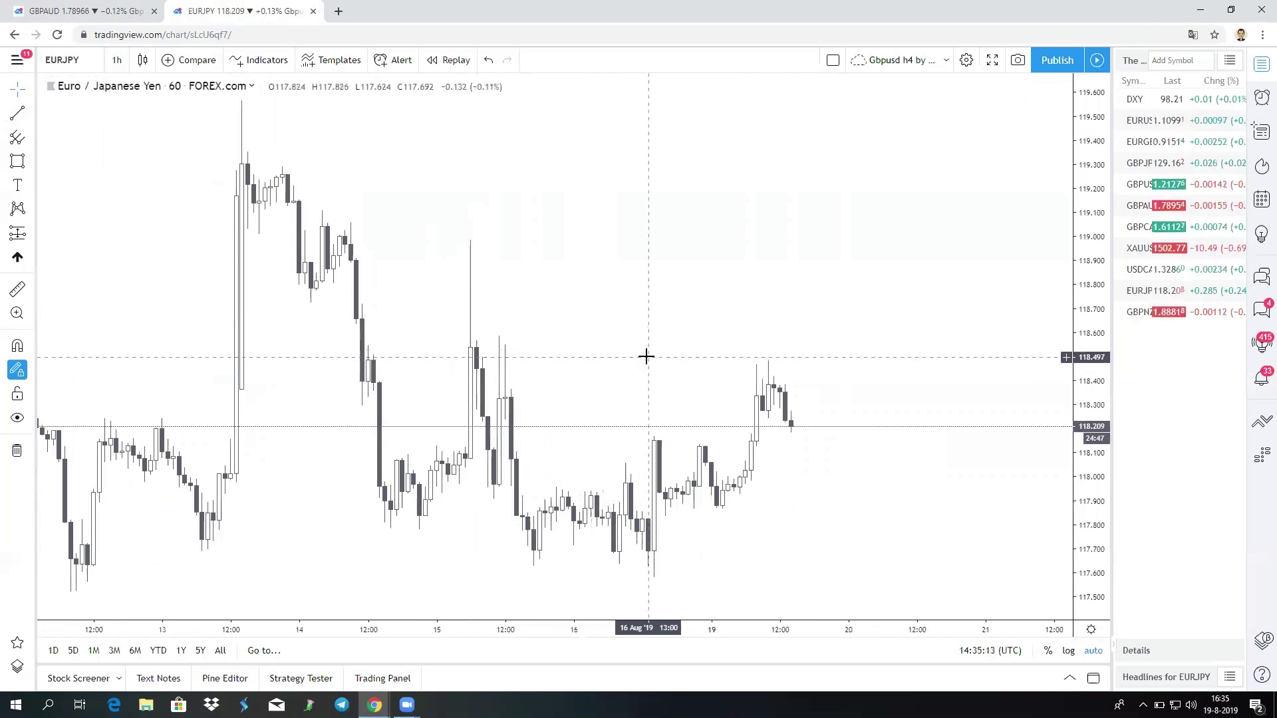
# Draw a resistance zone rectangle from about 118.55 down to 118.3, spanning 14 to 21 August.
pyautogui.click(17, 161)
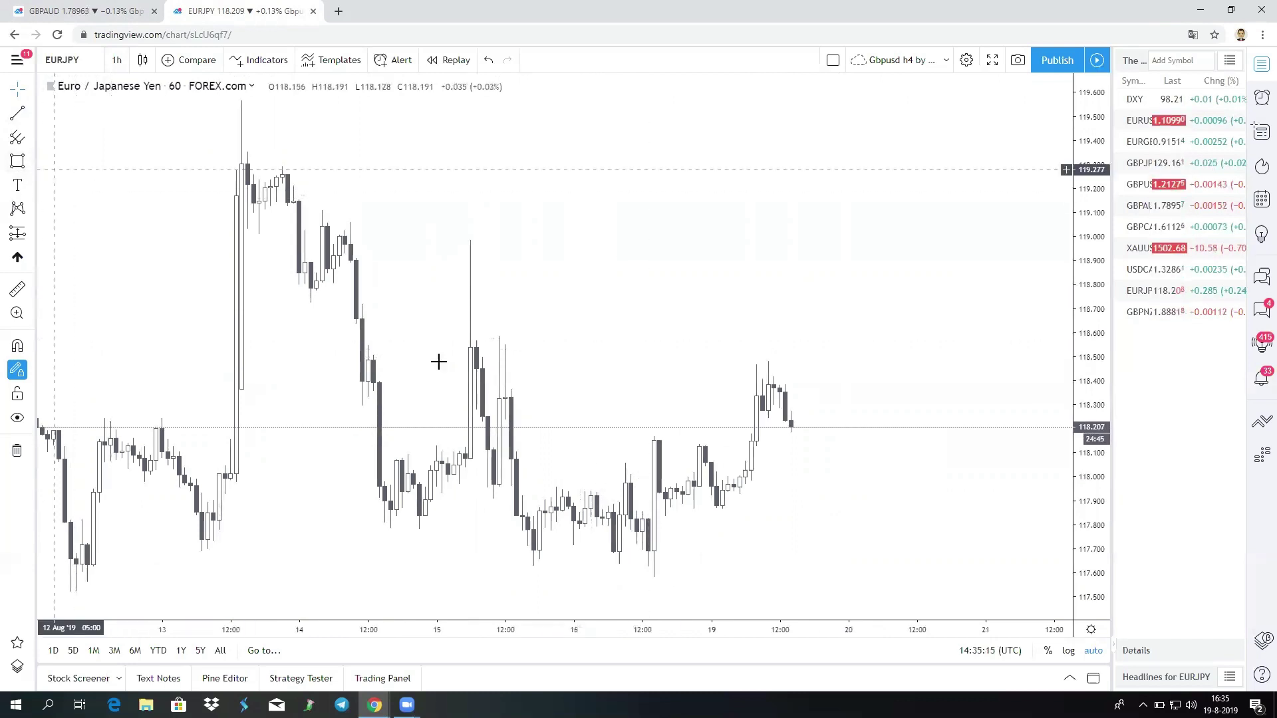
pyautogui.click(362, 345)
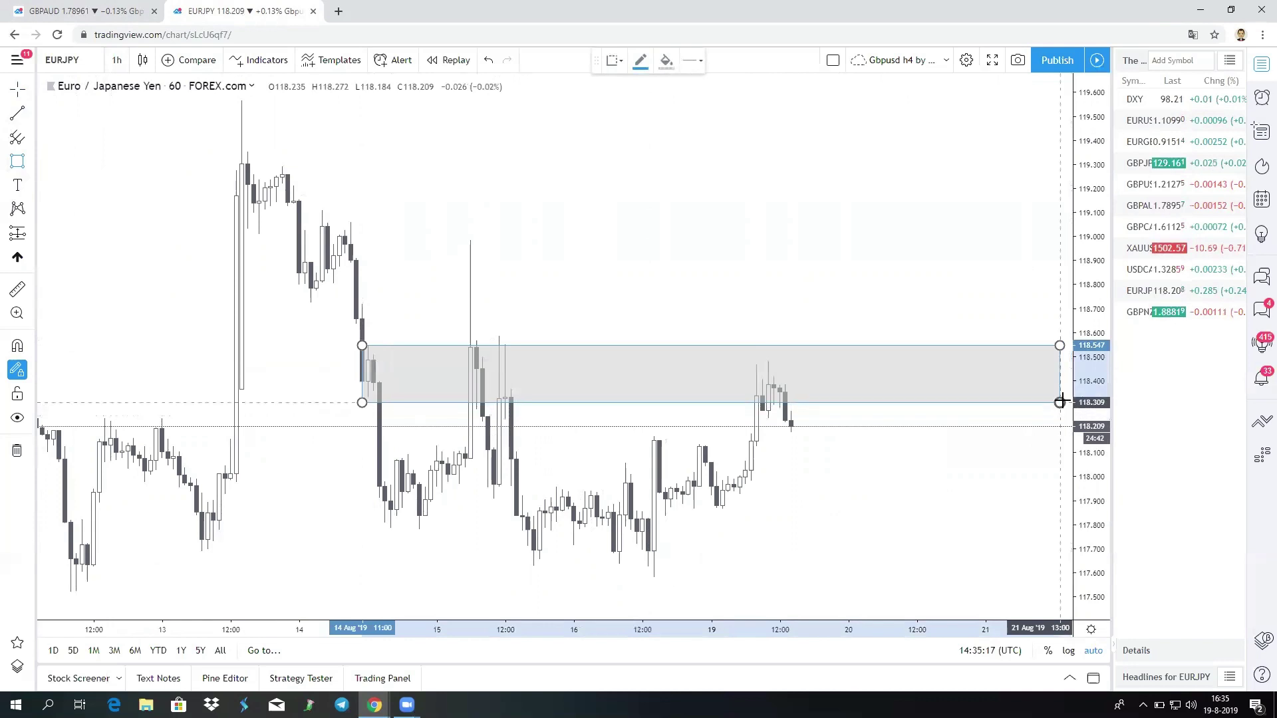
pyautogui.click(1065, 399)
pyautogui.click(996, 426)
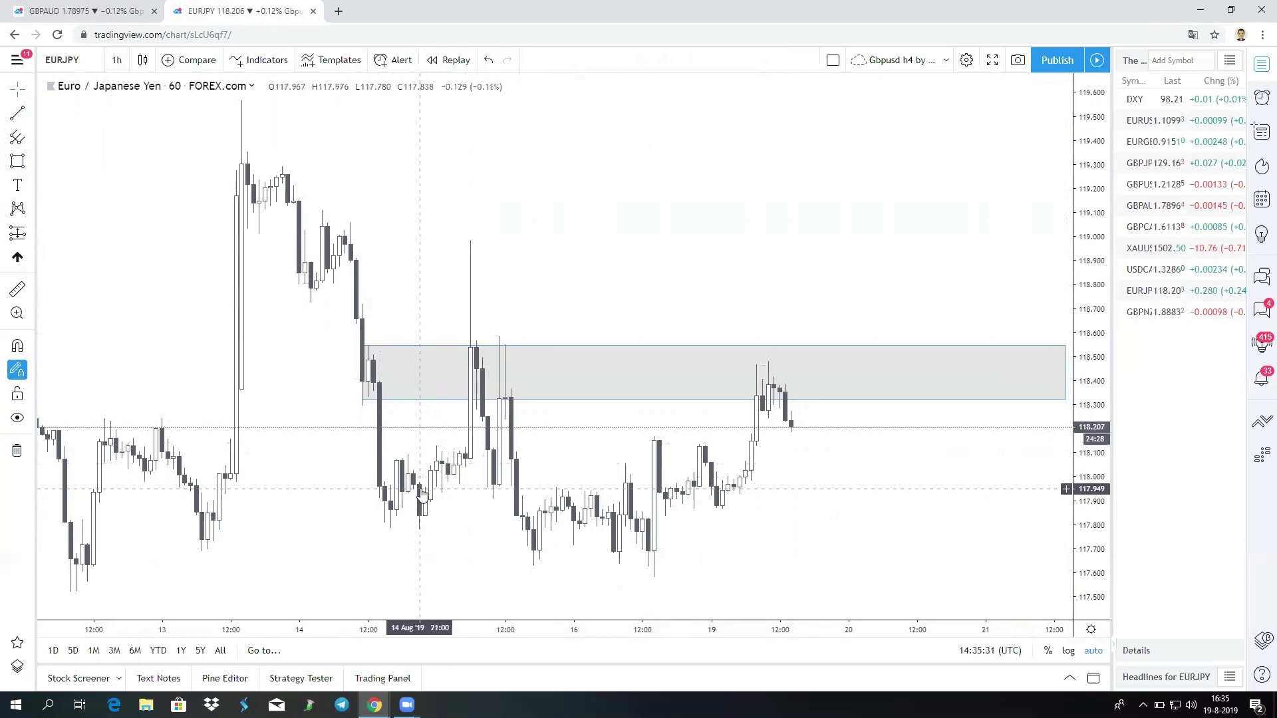
pyautogui.moveTo(792, 550); pyautogui.dragTo(741, 558)
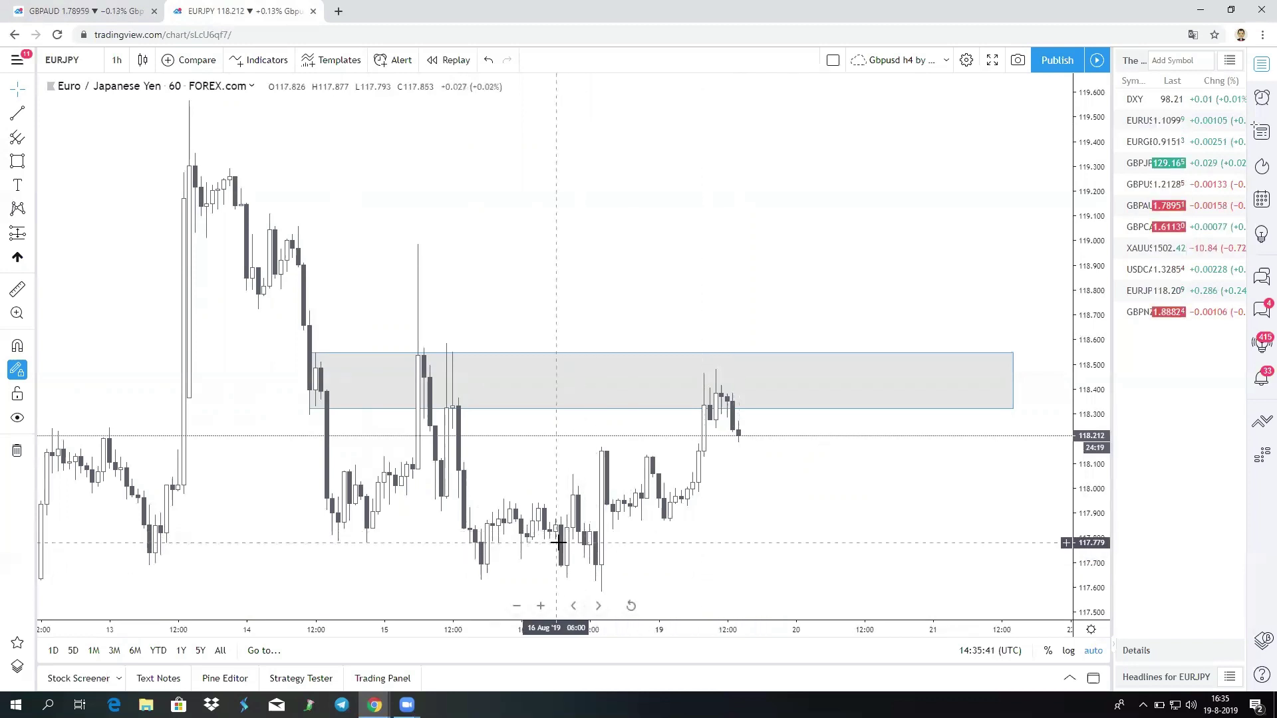
# Check the resistance zone on the 4-hour EURJPY chart and return to the 1-hour timeframe.
pyautogui.click(119, 62)
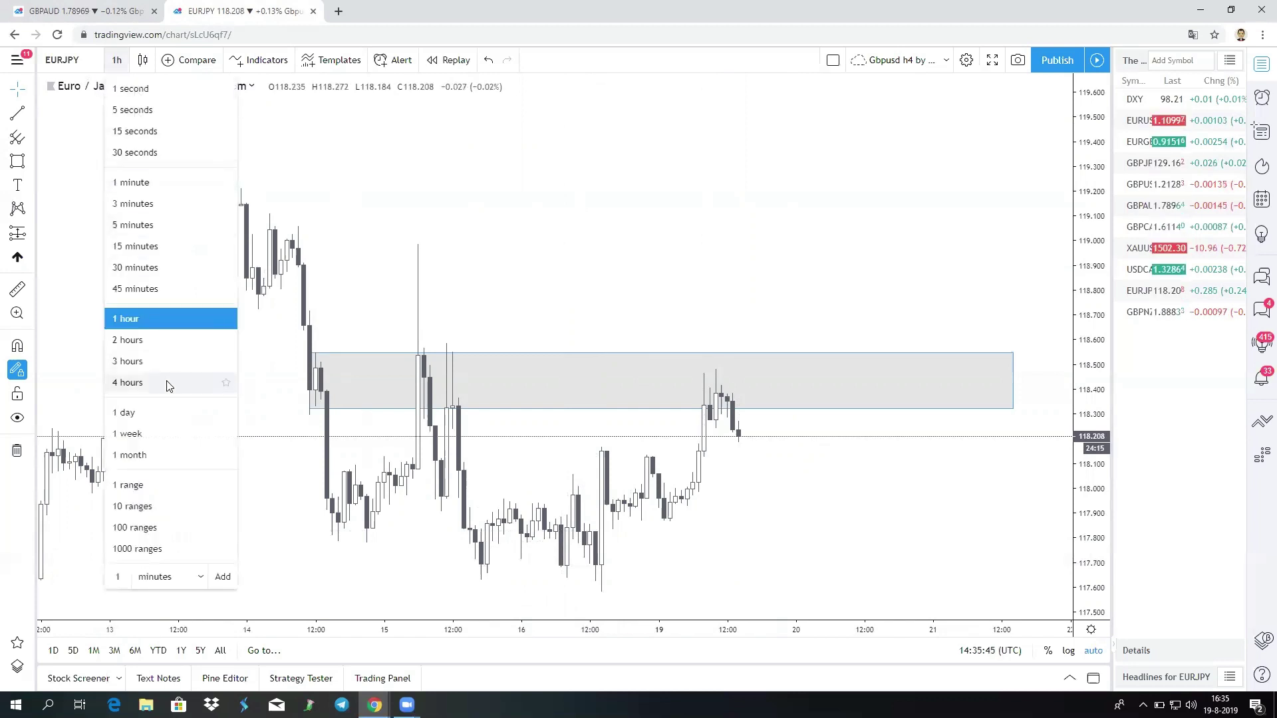
pyautogui.click(166, 380)
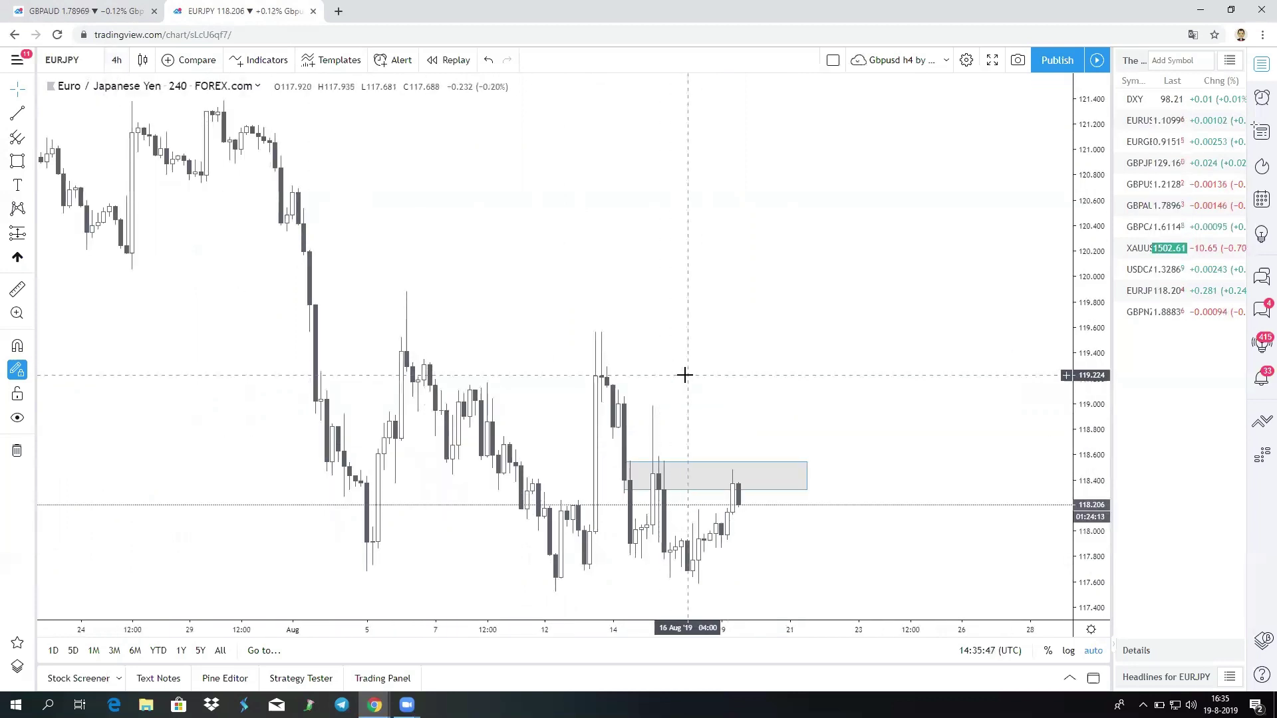
pyautogui.scroll(2, 685, 375)
pyautogui.click(117, 60)
pyautogui.click(188, 318)
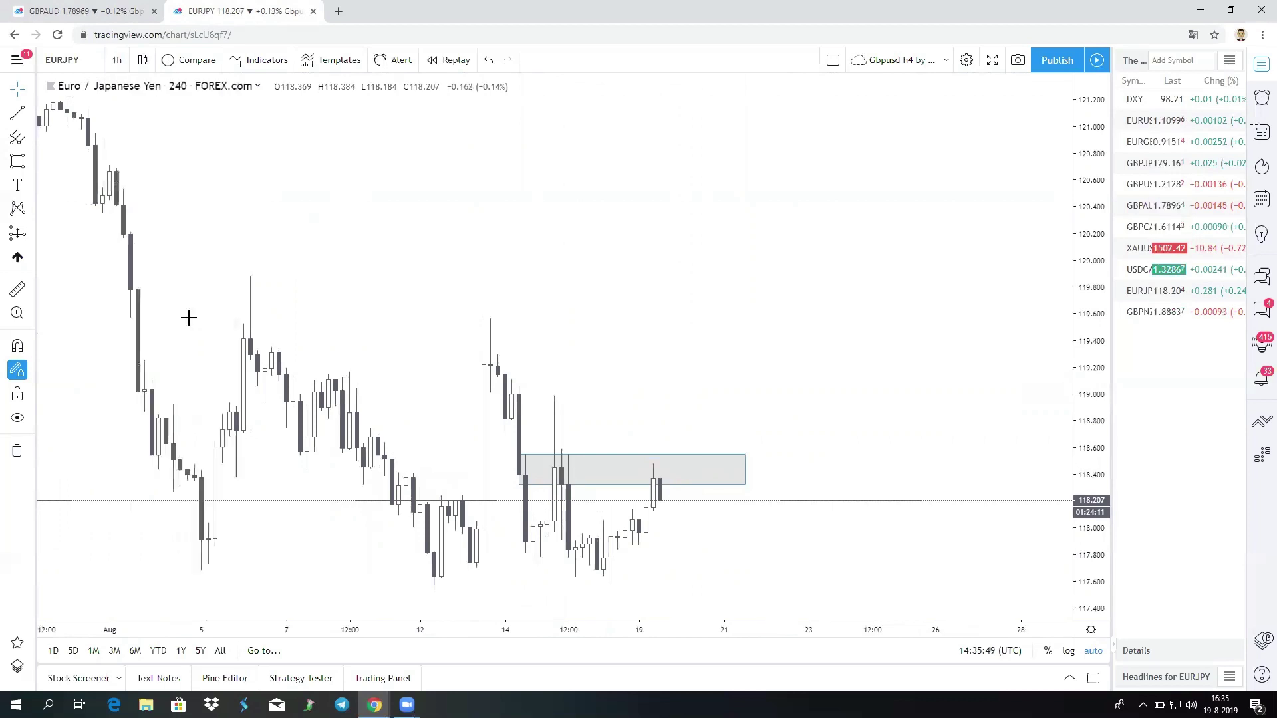
# Draw a second, higher resistance rectangle starting 14 August, from about 119.02 down to 118.86.
pyautogui.scroll(-1, 409, 385)
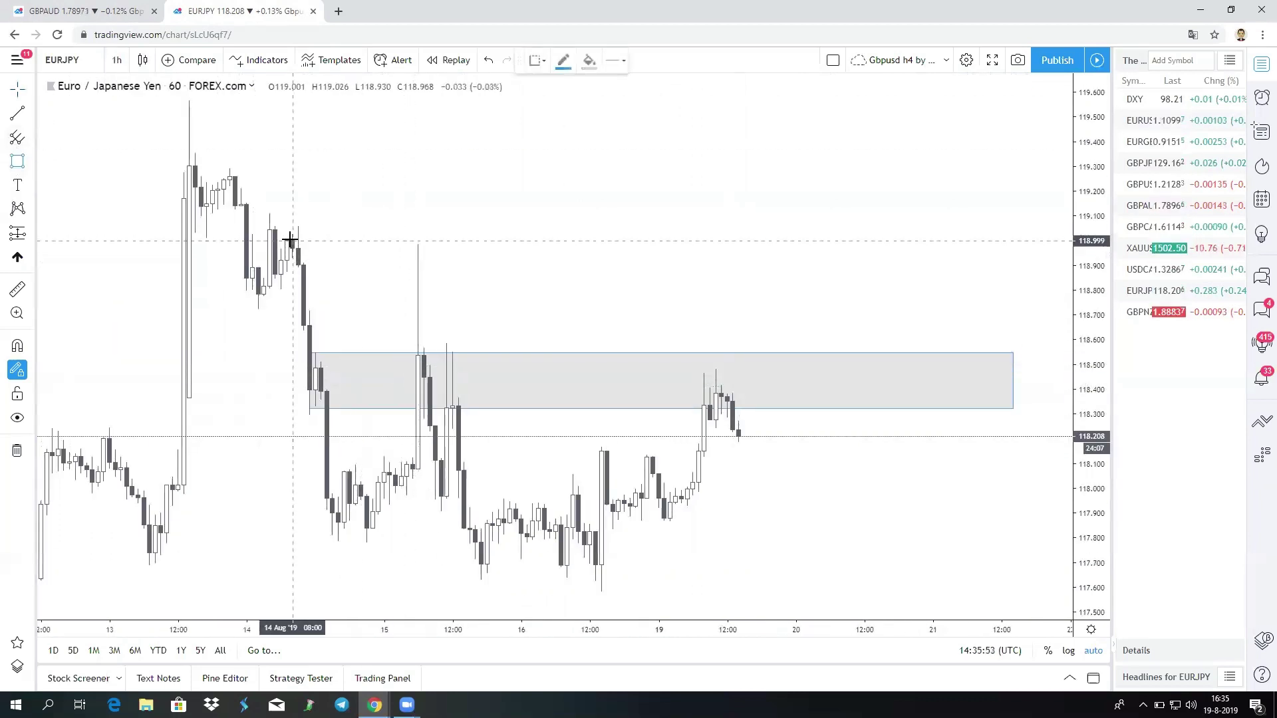
pyautogui.moveTo(288, 235); pyautogui.dragTo(1013, 274)
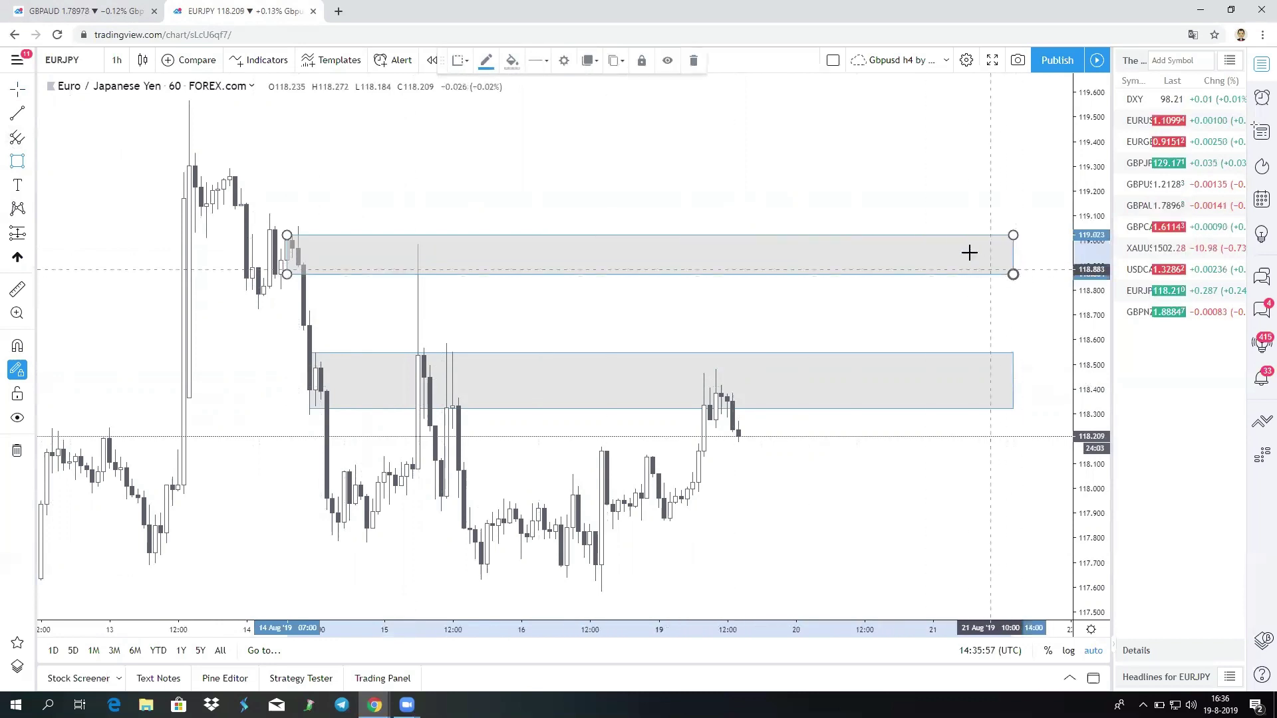
pyautogui.click(948, 215)
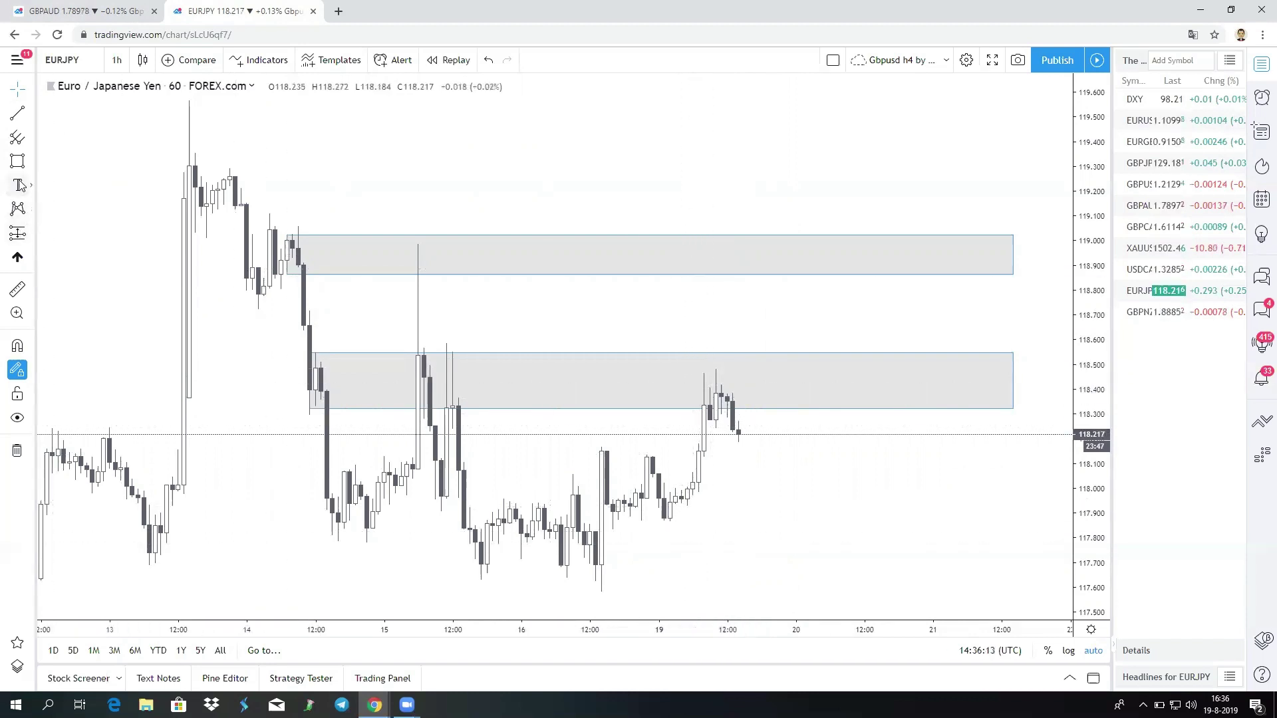
# Draw a support zone rectangle around the lows starting 15 August, from about 117.825 to 117.581.
pyautogui.click(18, 163)
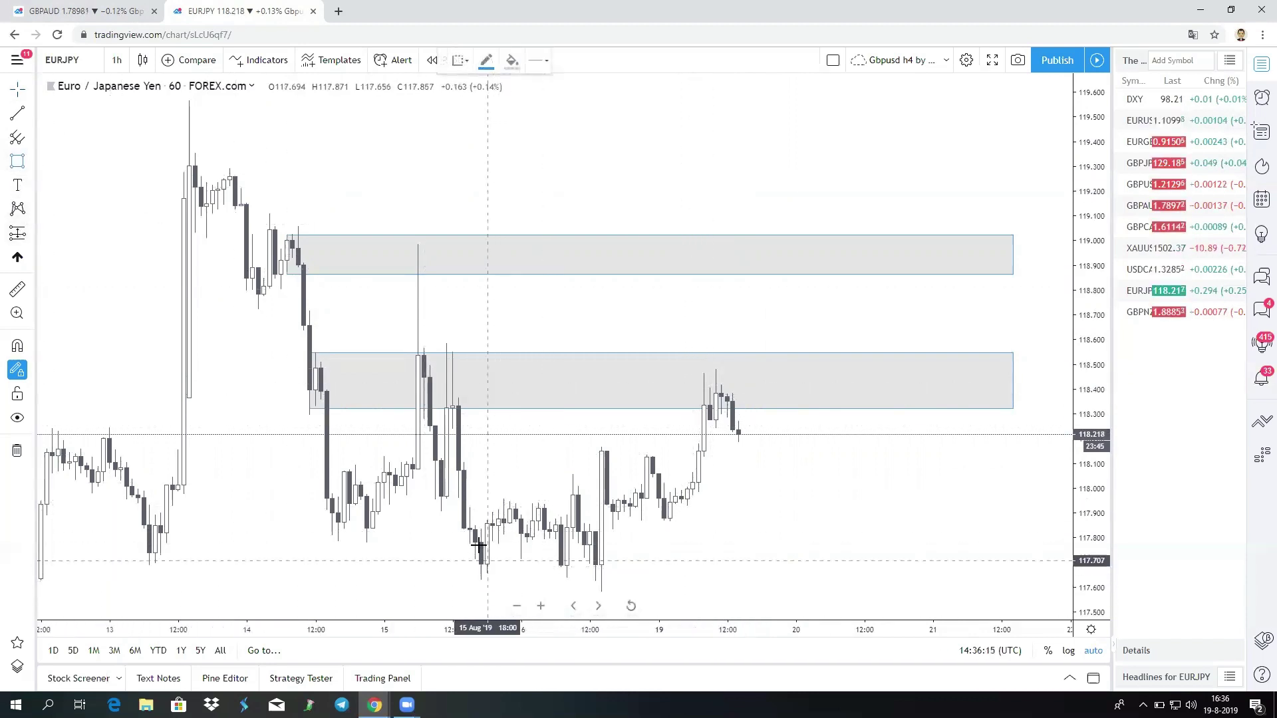
pyautogui.moveTo(478, 539)
pyautogui.mouseDown()
pyautogui.moveTo(523, 578)
pyautogui.moveTo(1005, 592)
pyautogui.mouseUp()
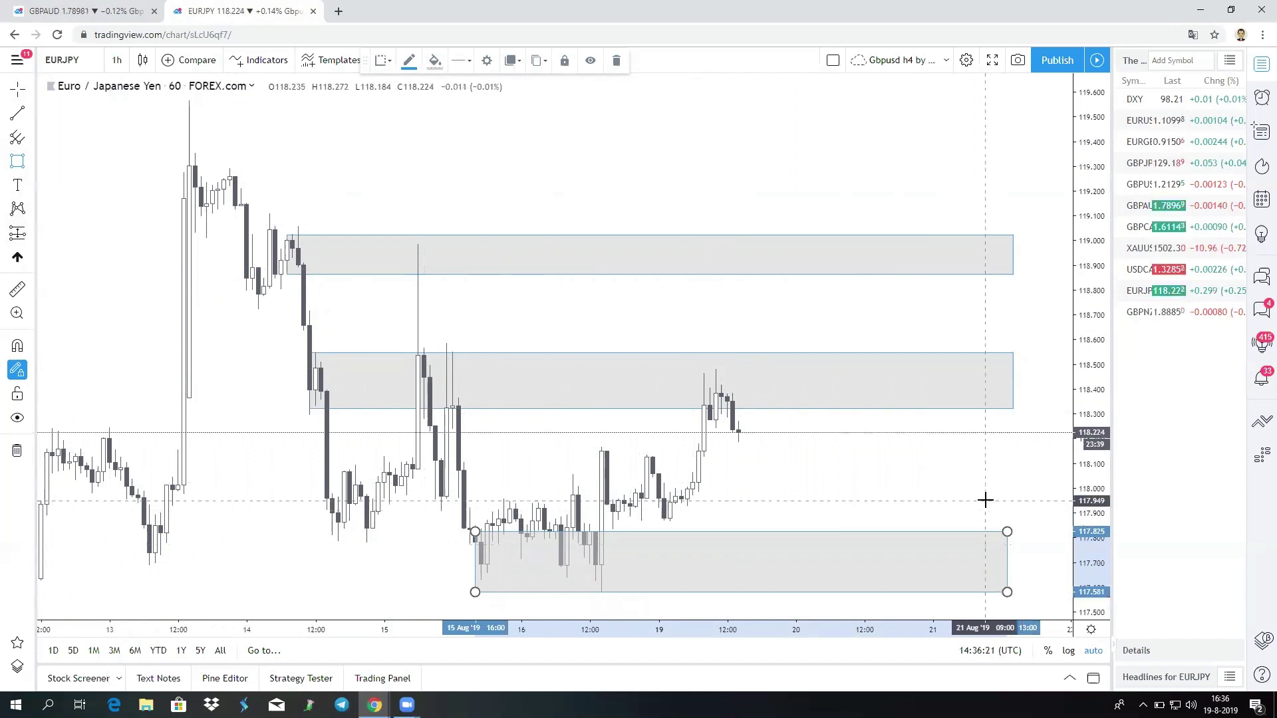
# Switch the EURJPY chart to the 30-minute timeframe and inspect the drawn zones around the latest candles.
pyautogui.click(117, 60)
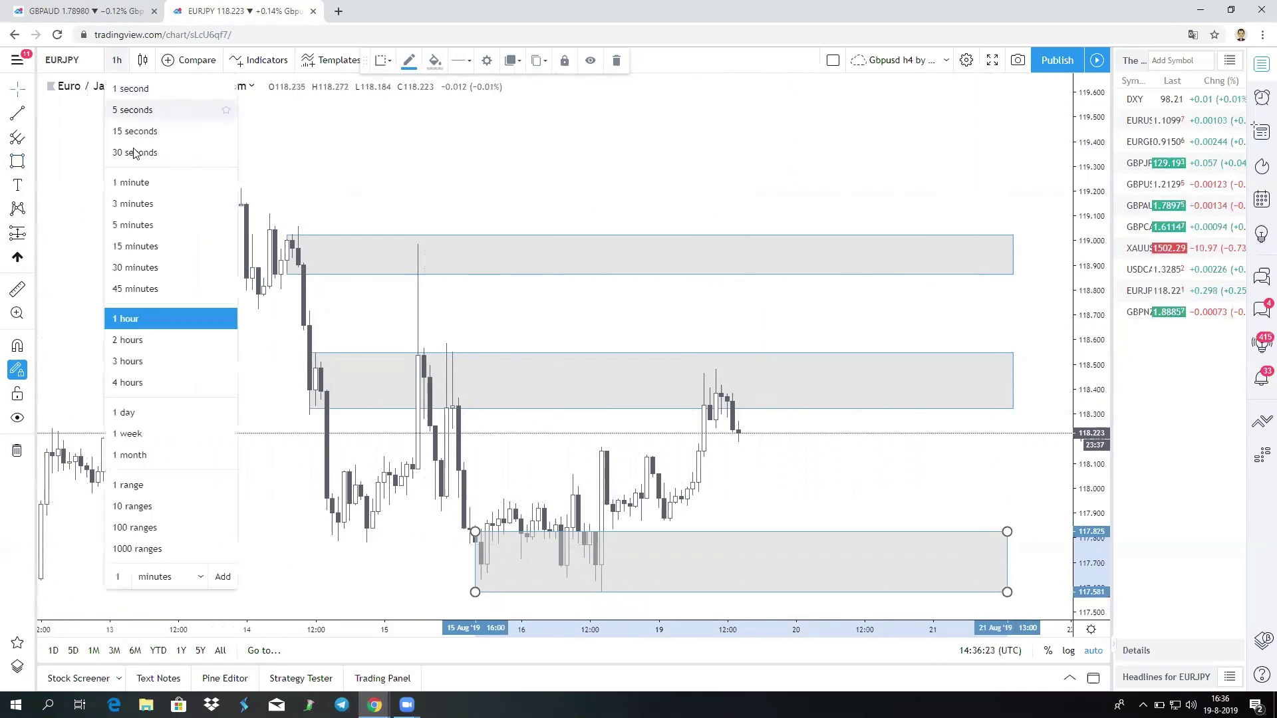
pyautogui.click(134, 266)
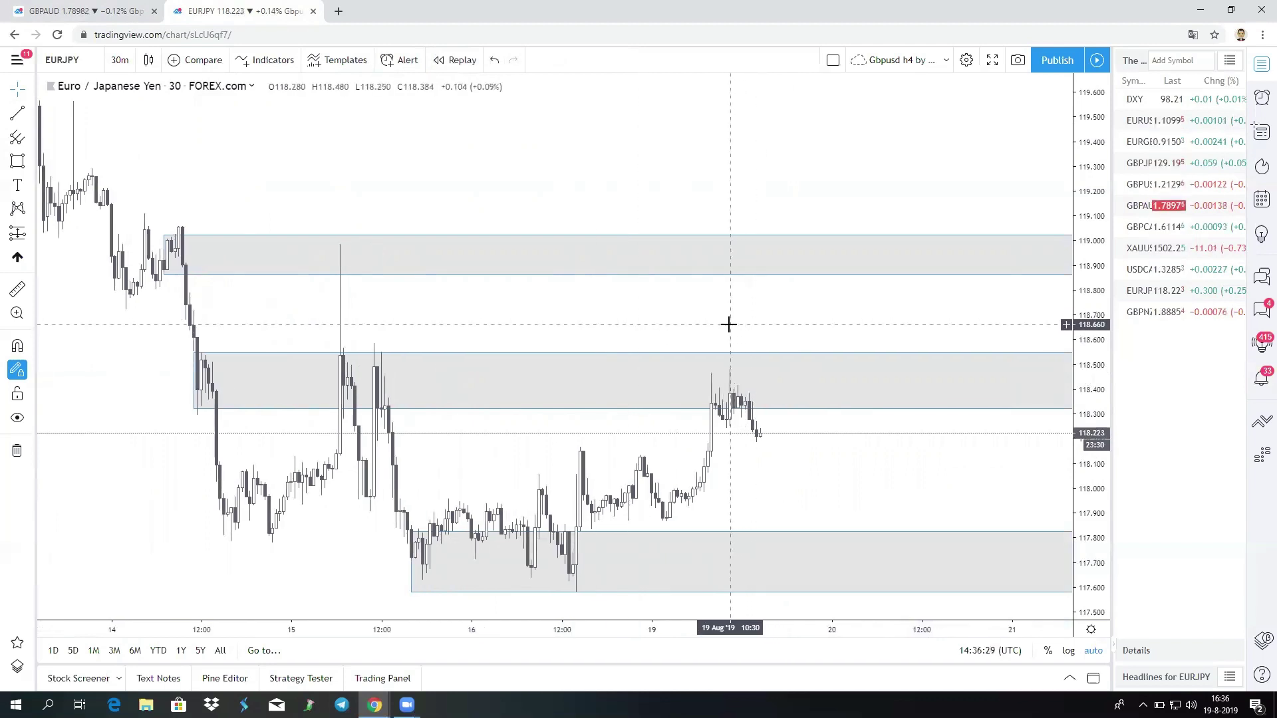
pyautogui.scroll(1, 724, 504)
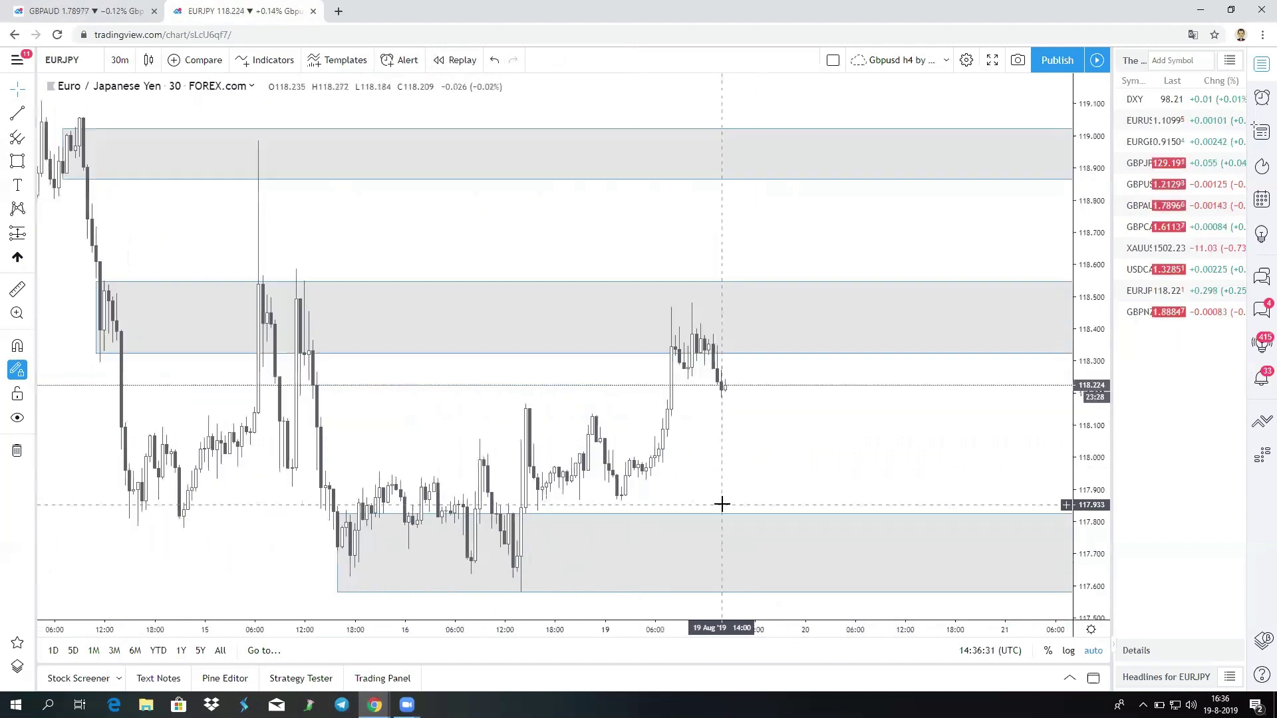
pyautogui.moveTo(712, 485); pyautogui.dragTo(665, 485)
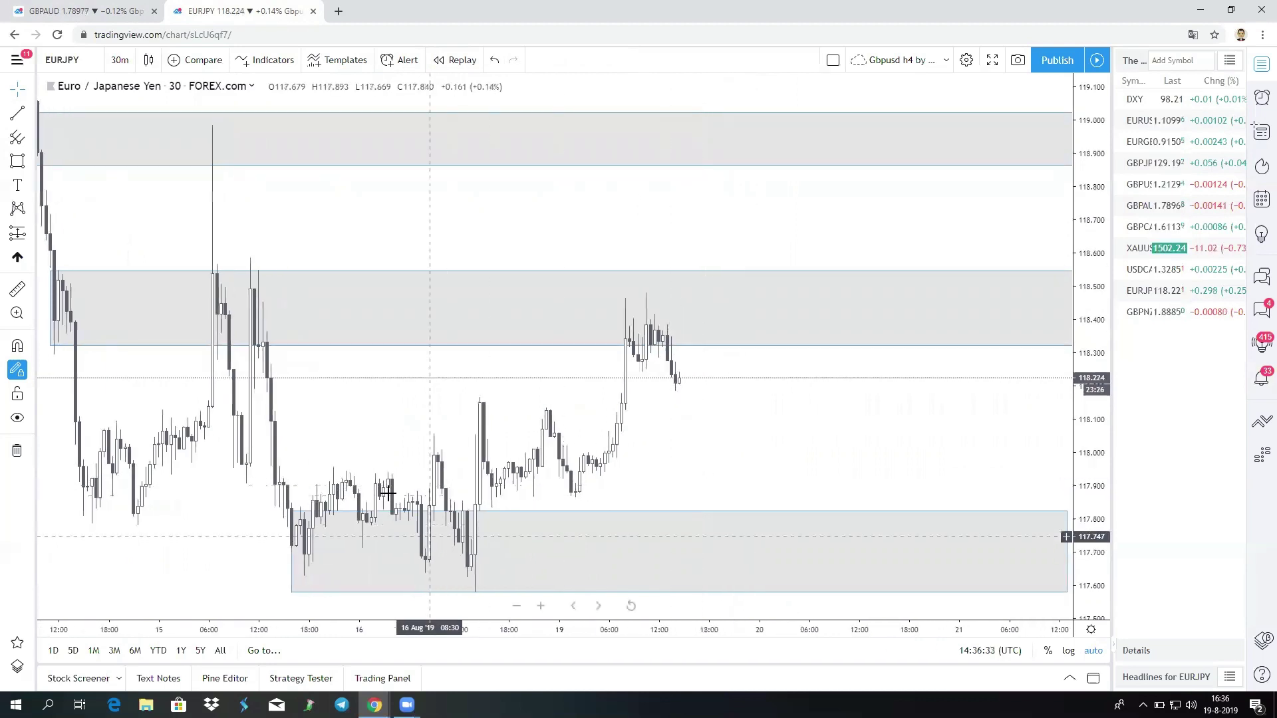
# Go to the GBPAUD 1-hour chart and examine its resistance zone and the two support zones below price.
pyautogui.click(133, 11)
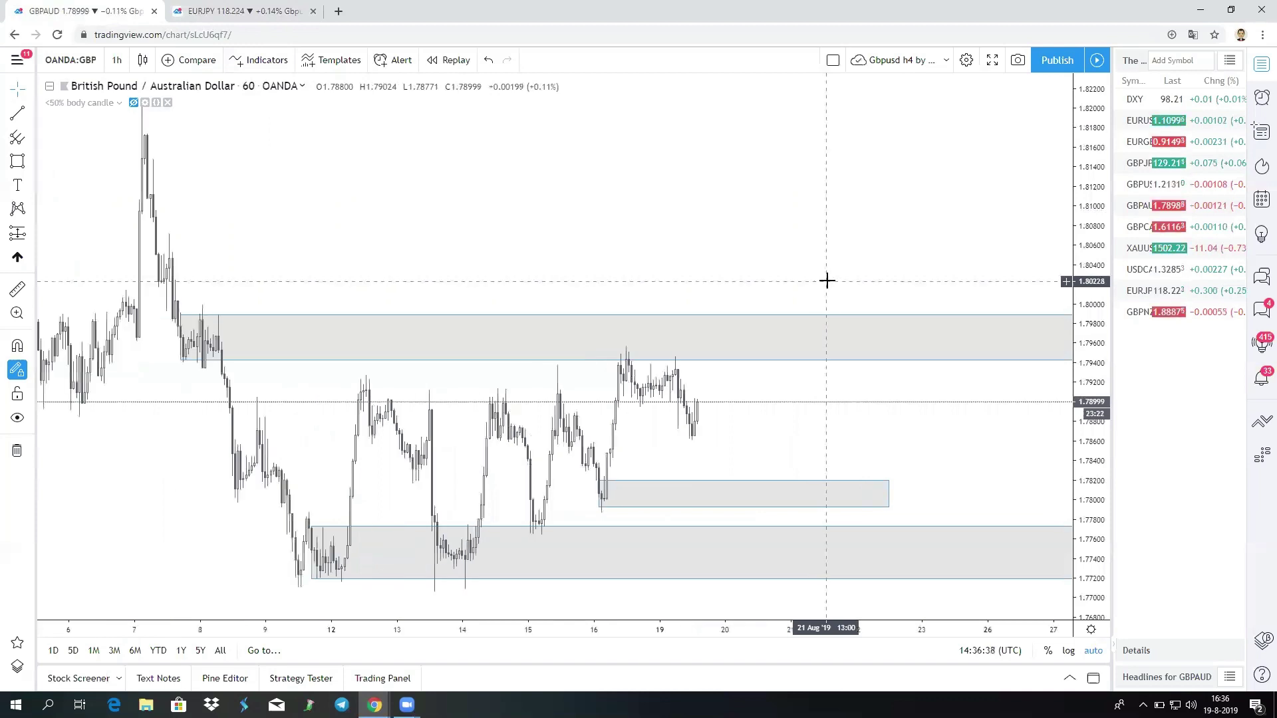
pyautogui.moveTo(635, 245); pyautogui.dragTo(739, 248)
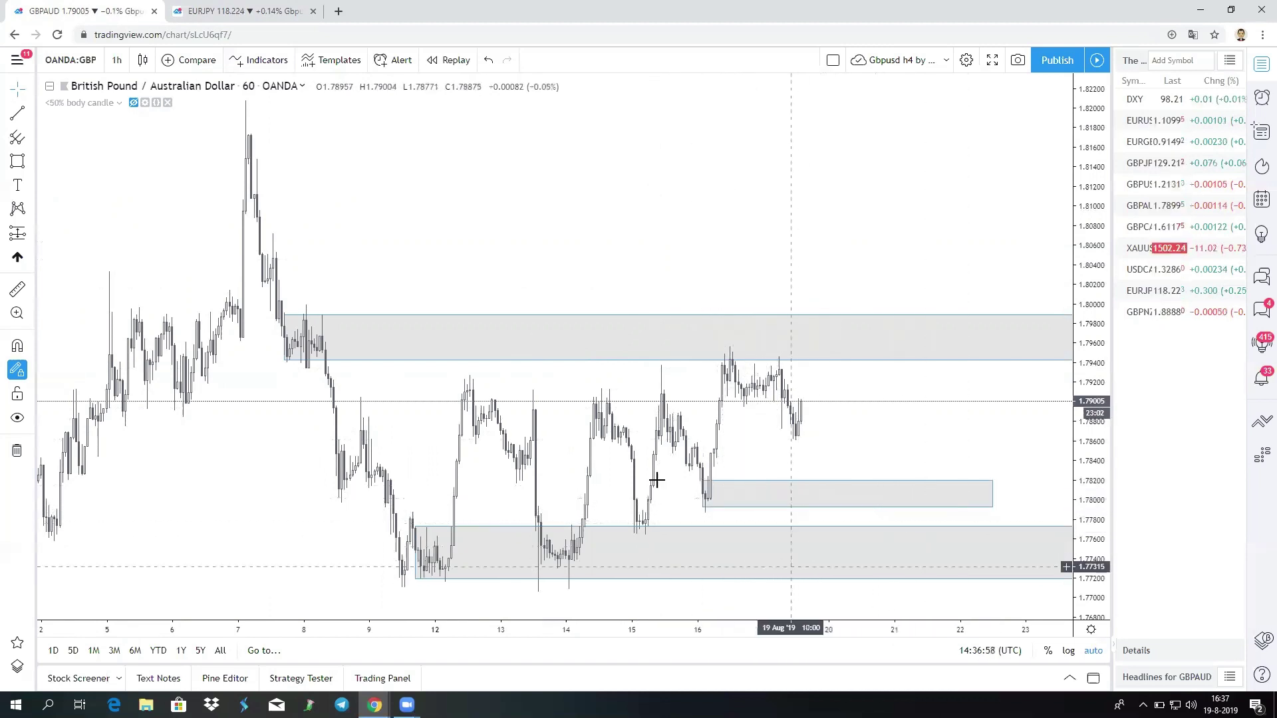
pyautogui.click(858, 506)
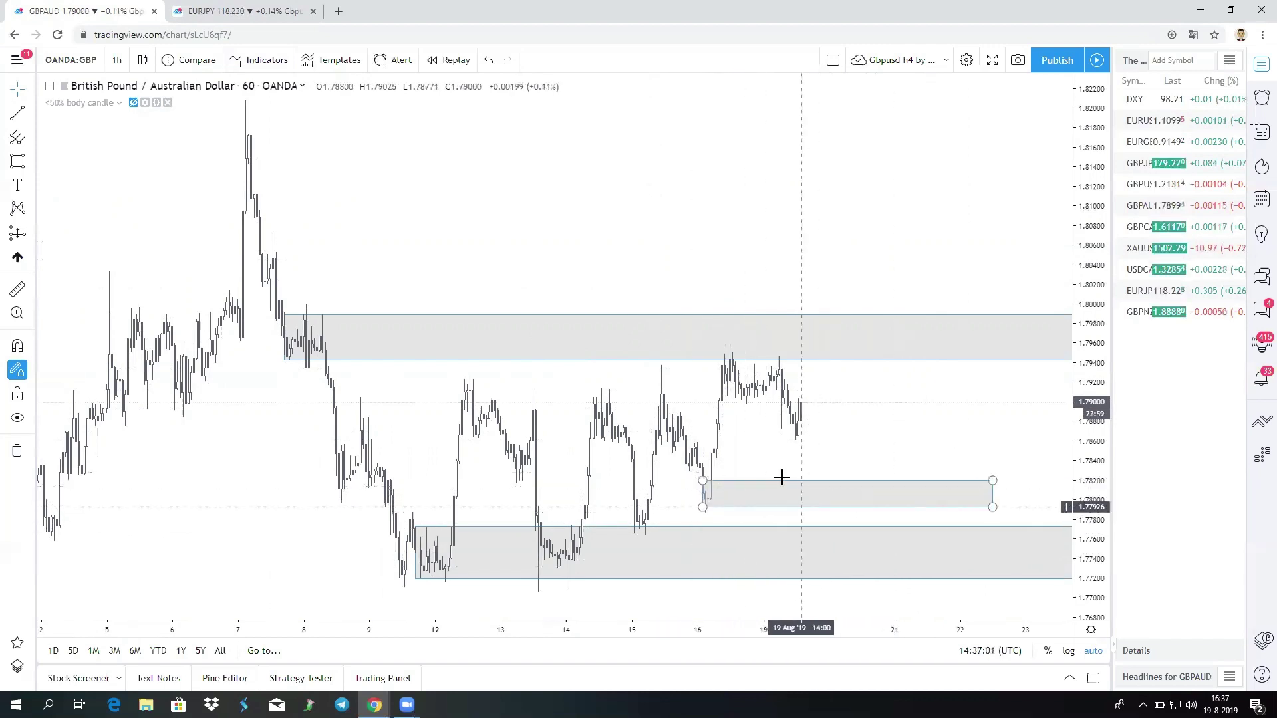
pyautogui.click(837, 511)
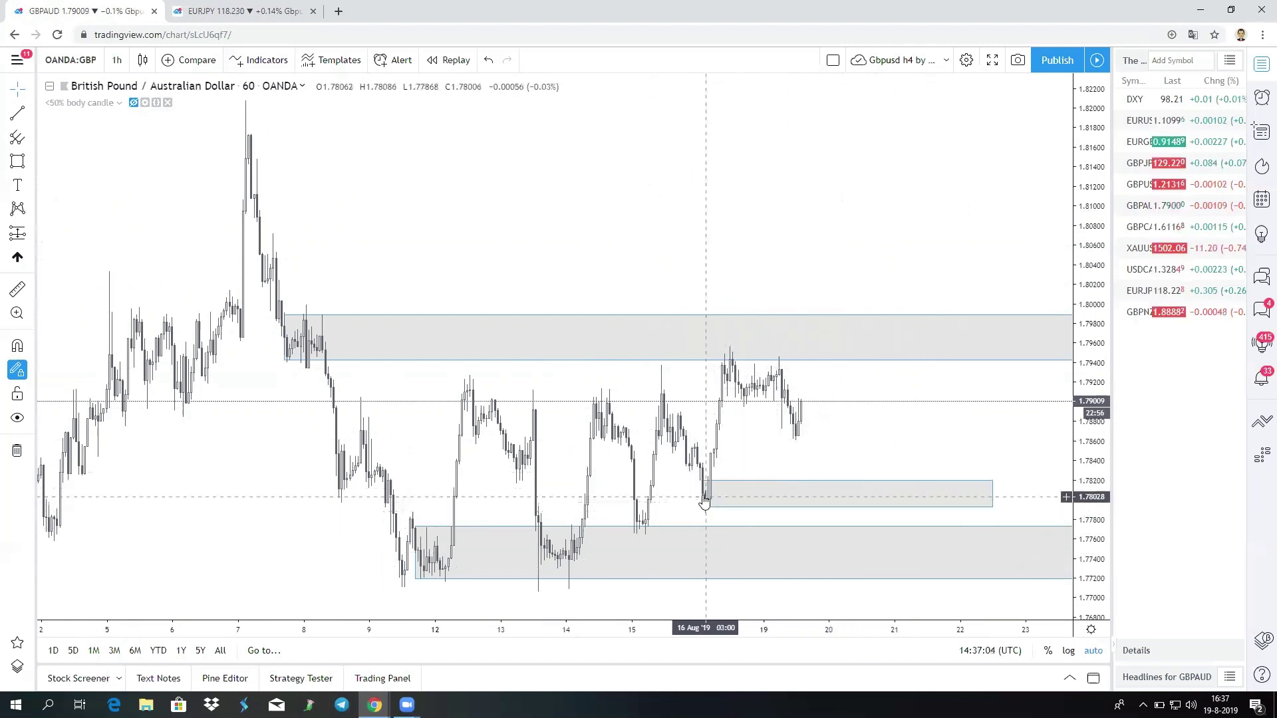
pyautogui.click(822, 579)
pyautogui.click(822, 585)
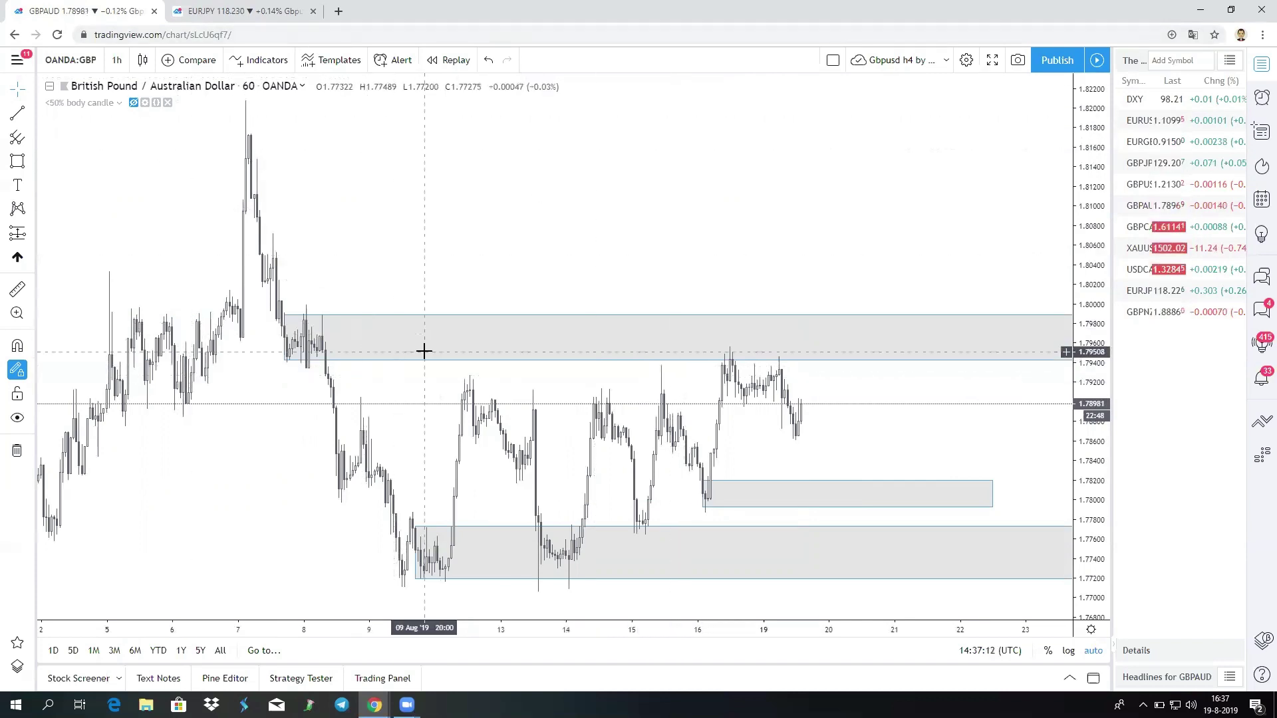
# Draw a resistance rectangle on the GBPAUD history from 2 to 16 July 2019, from about 1.80668 down to 1.80357.
pyautogui.moveTo(302, 388); pyautogui.dragTo(436, 406)
pyautogui.scroll(10, 436, 406)
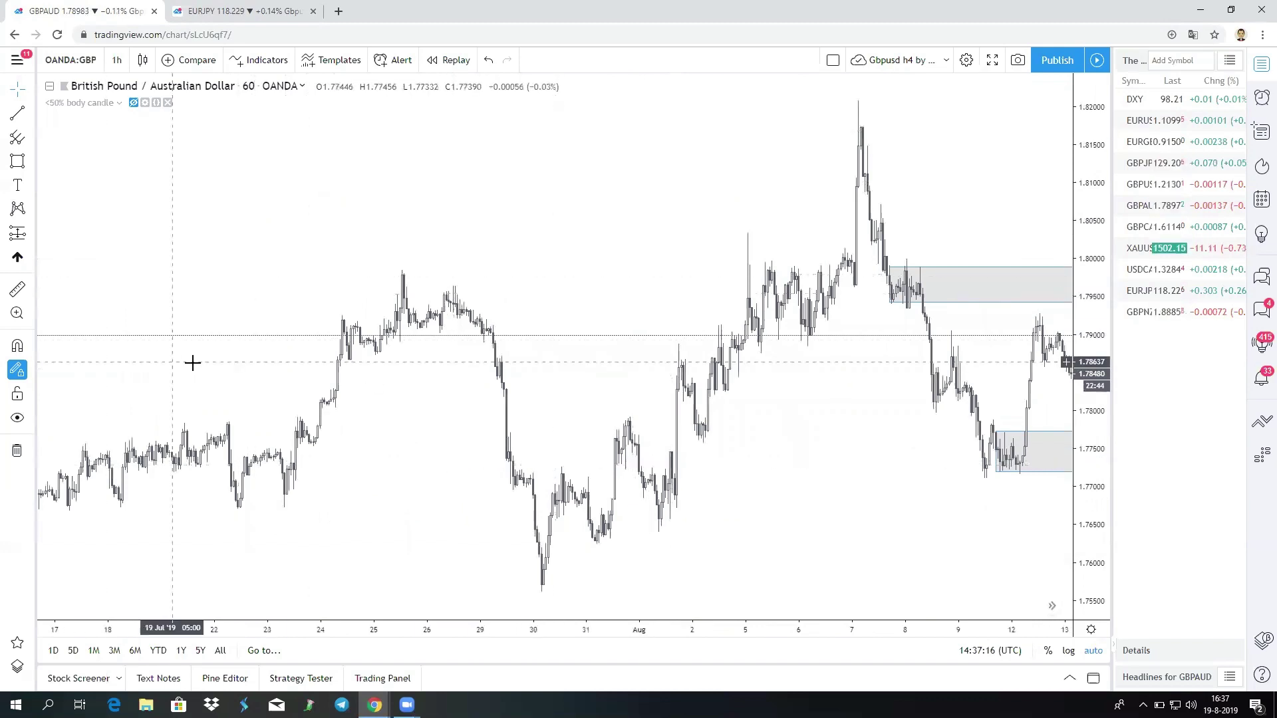
pyautogui.moveTo(165, 359); pyautogui.dragTo(741, 380)
pyautogui.moveTo(527, 411); pyautogui.dragTo(654, 424)
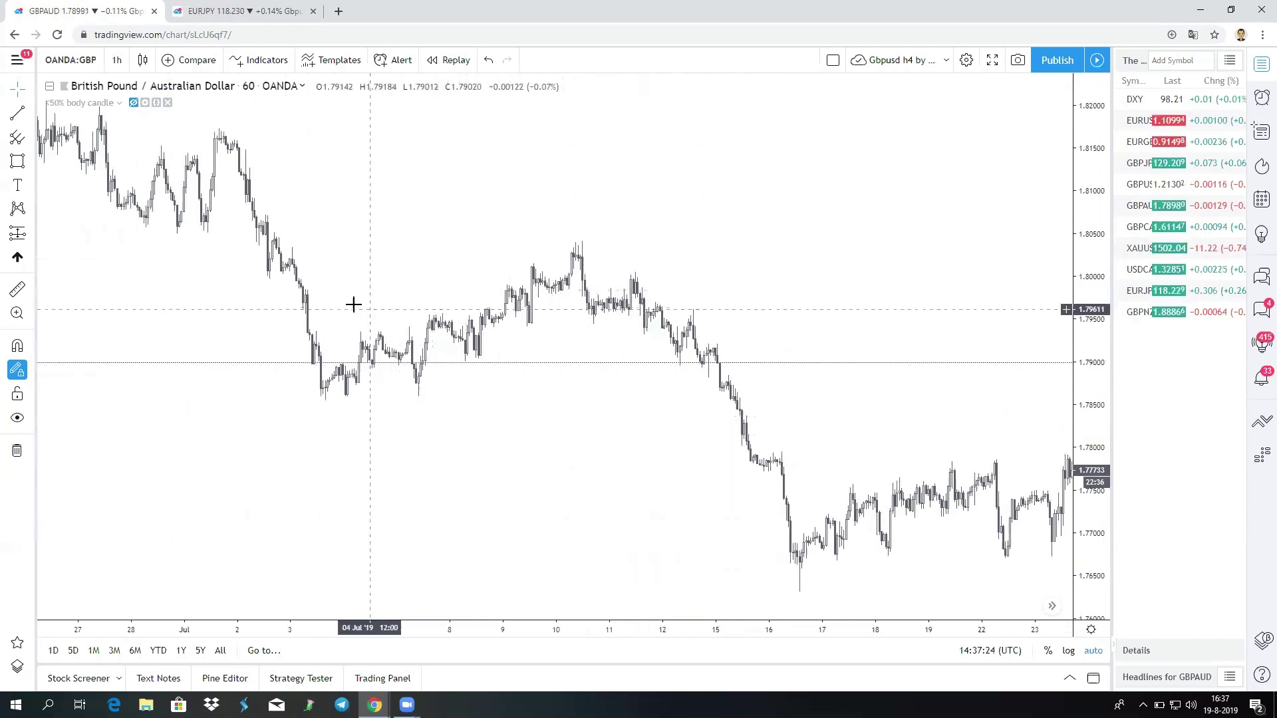
pyautogui.click(17, 162)
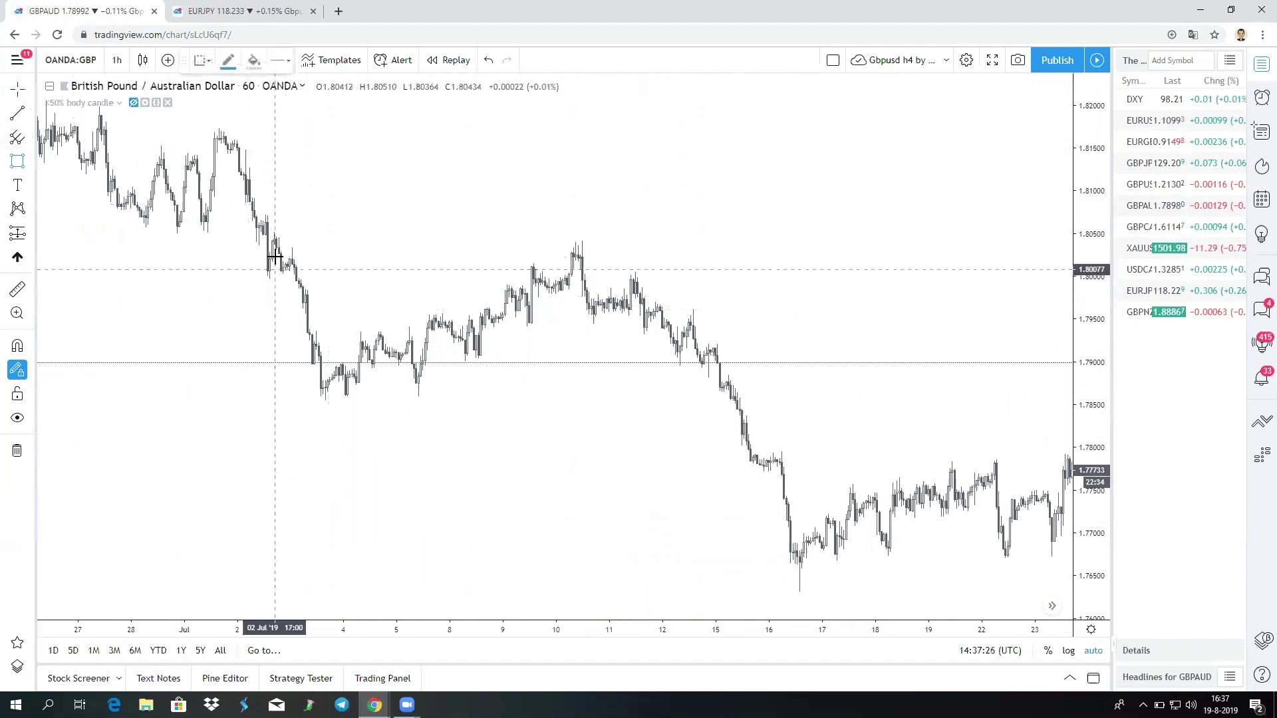
pyautogui.moveTo(254, 218)
pyautogui.mouseDown()
pyautogui.moveTo(457, 242)
pyautogui.moveTo(775, 245)
pyautogui.mouseUp()
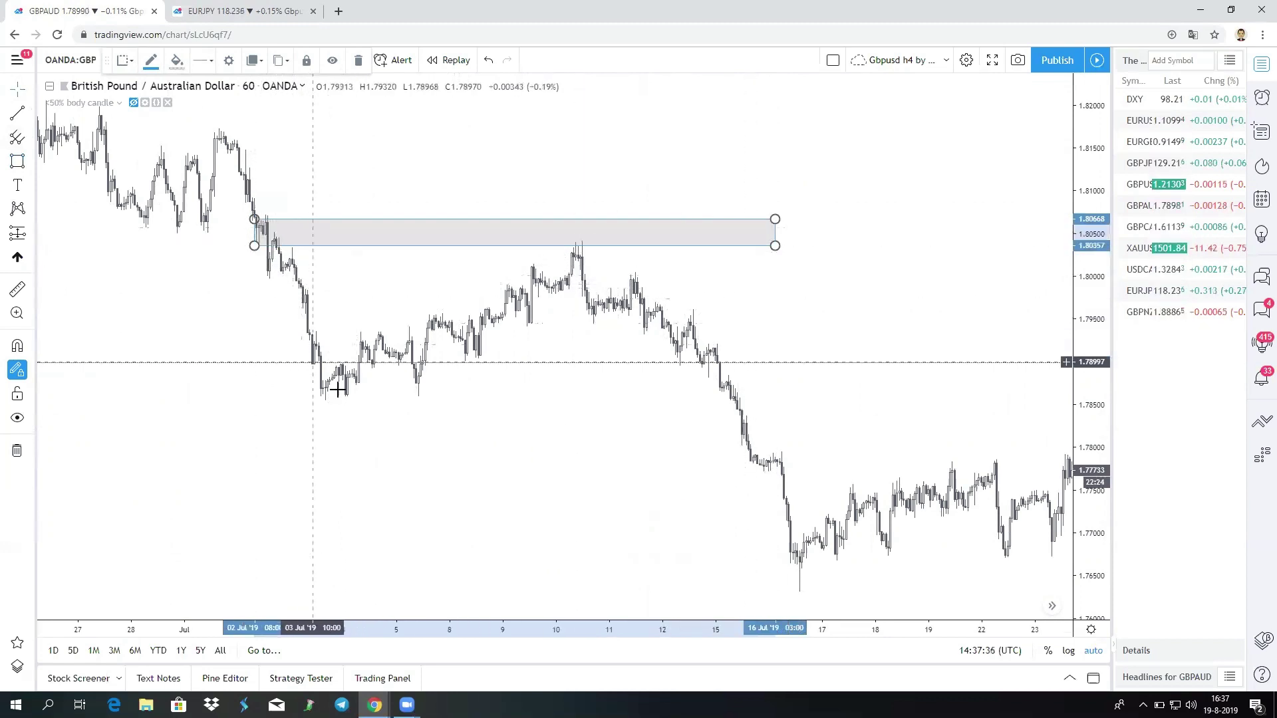
# Draw two rising, roughly parallel trend lines below and above the 3 to 10 July price climb, forming a channel into the resistance zone.
pyautogui.click(30, 113)
pyautogui.click(69, 119)
pyautogui.click(319, 435)
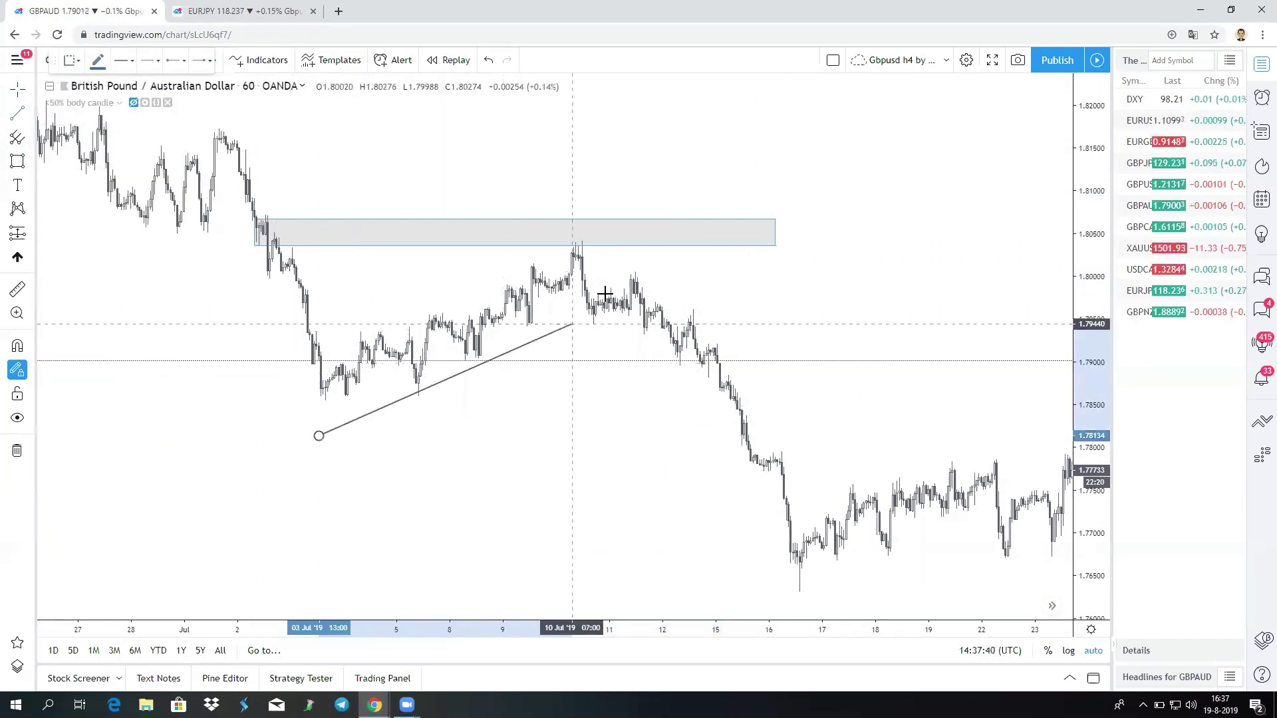
pyautogui.click(644, 261)
pyautogui.click(266, 394)
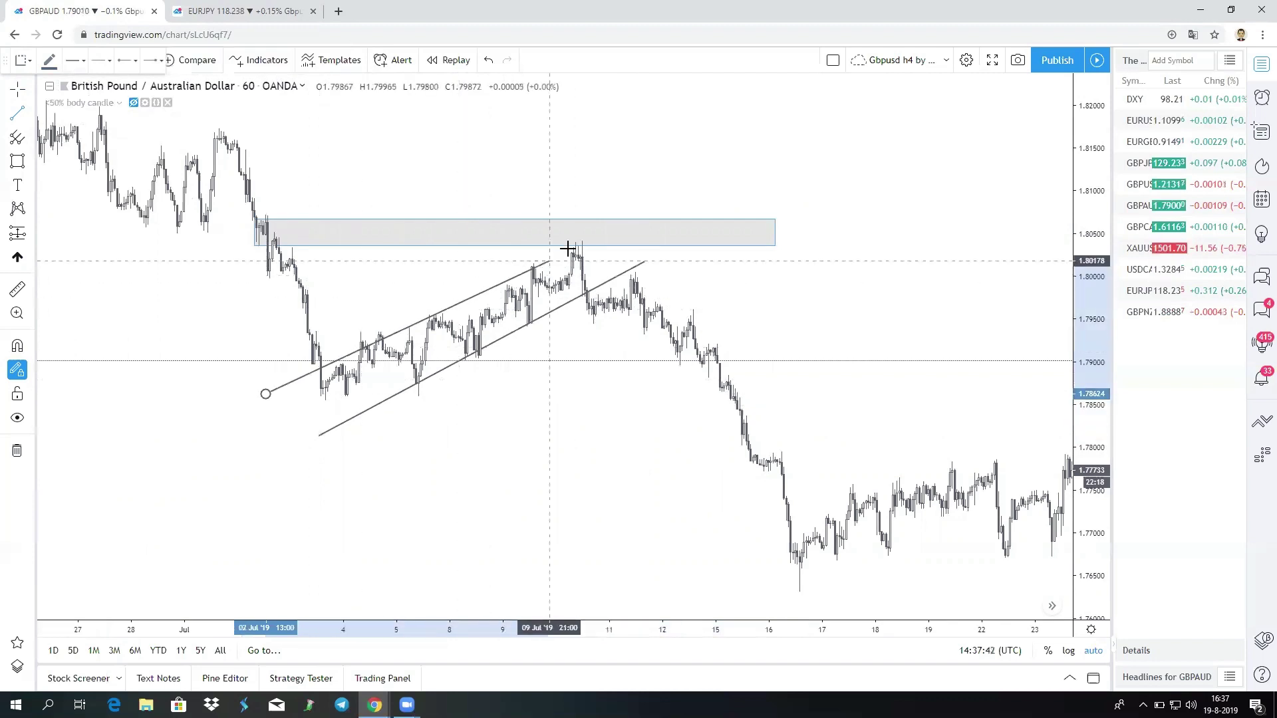
pyautogui.click(607, 228)
pyautogui.press('Escape')
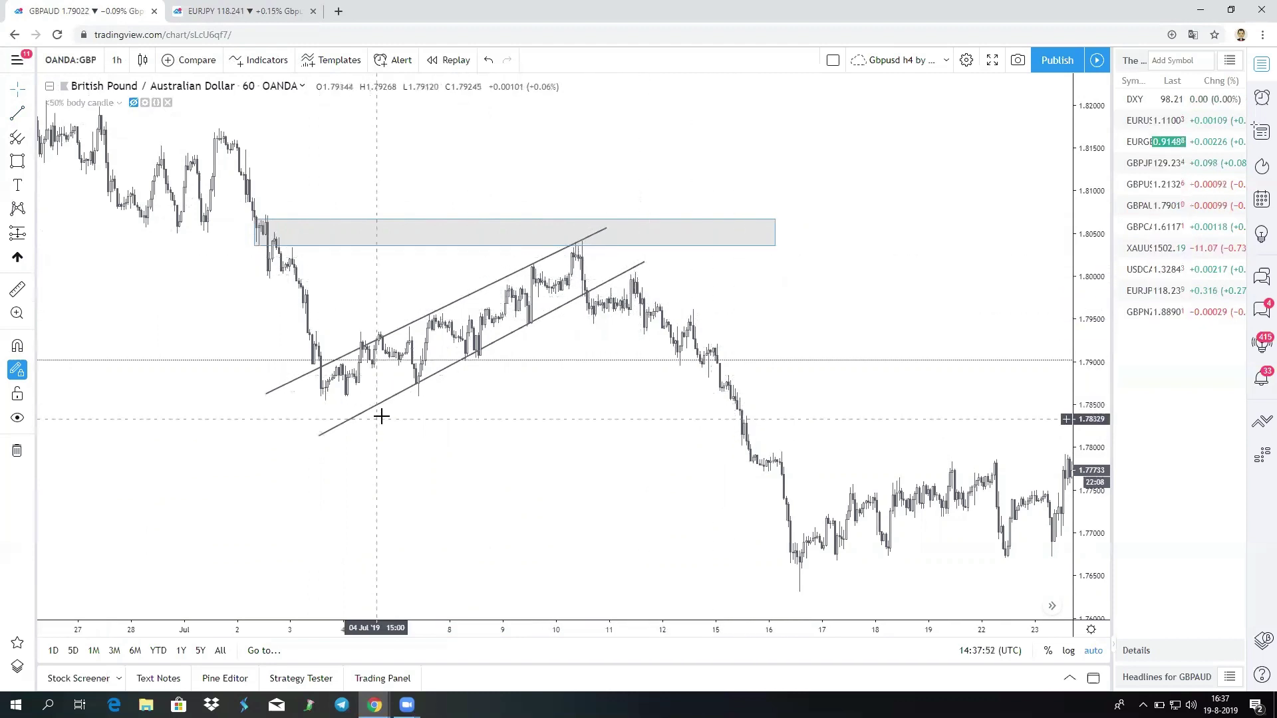
# Draw a smaller resistance rectangle after the channel break, from 11 to 18 July, with its upper edge at about 1.79737.
pyautogui.scroll(2, 459, 409)
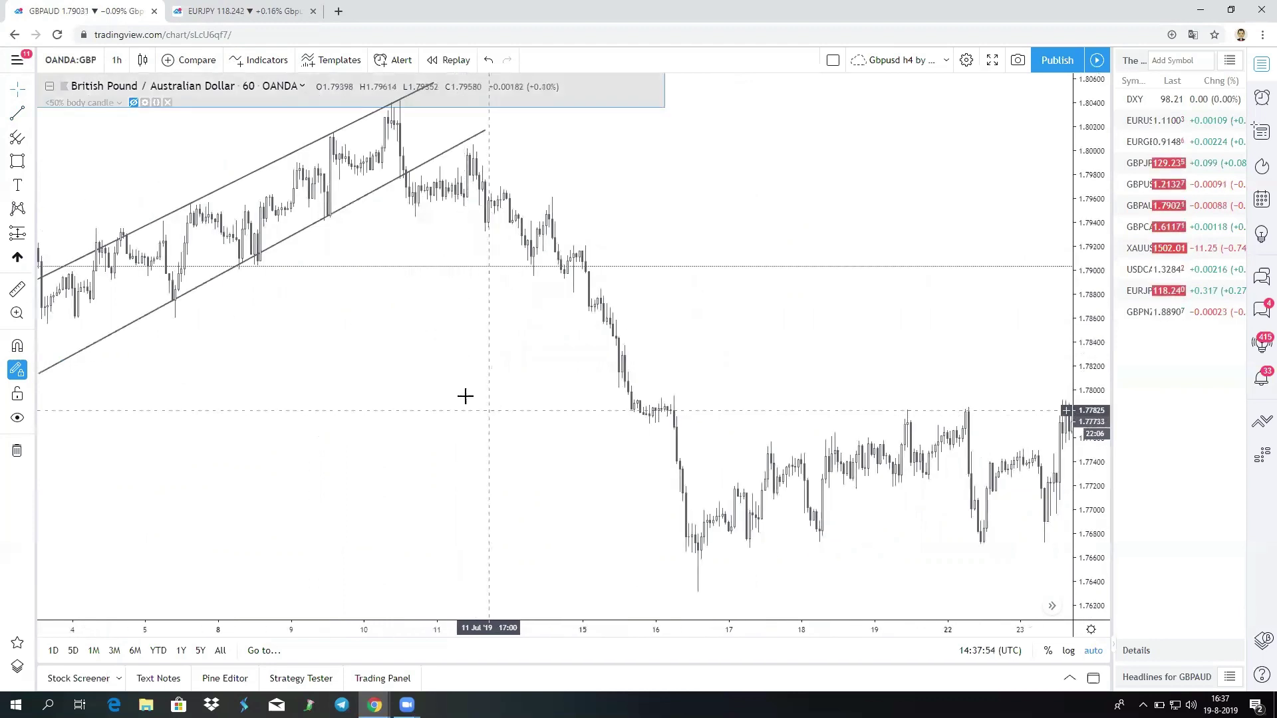
pyautogui.click(17, 161)
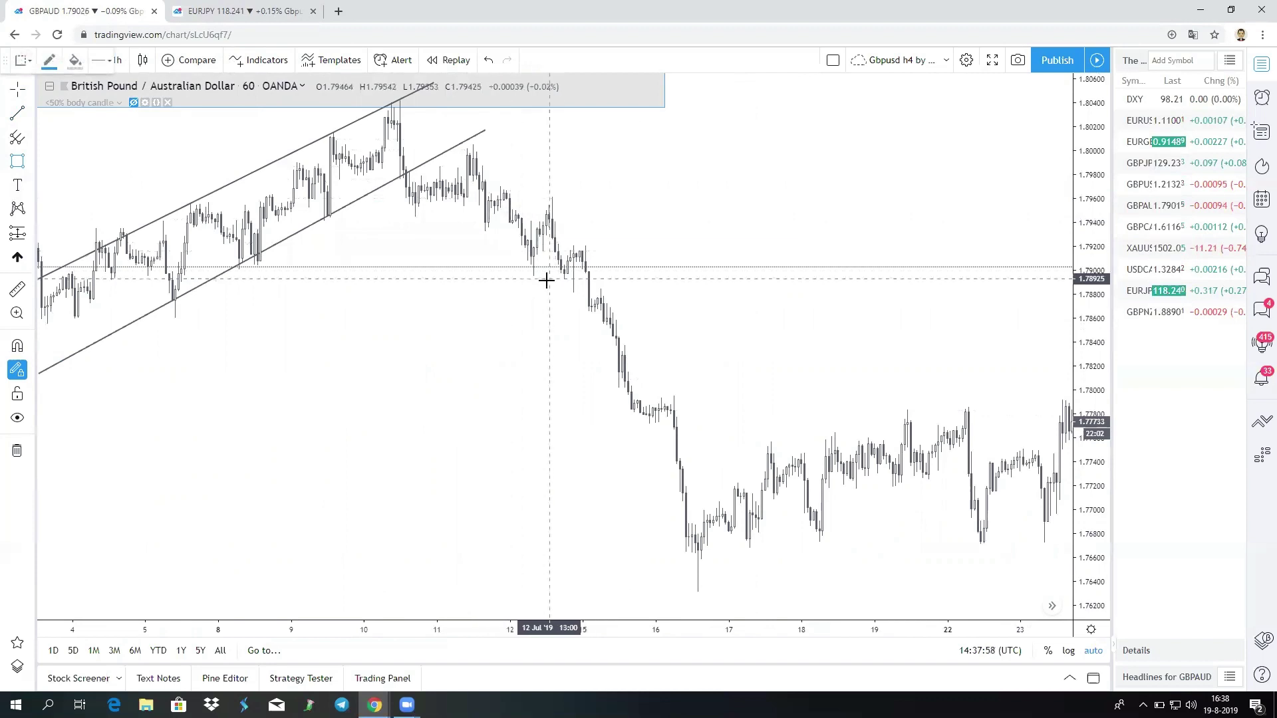
pyautogui.moveTo(496, 184); pyautogui.dragTo(841, 201)
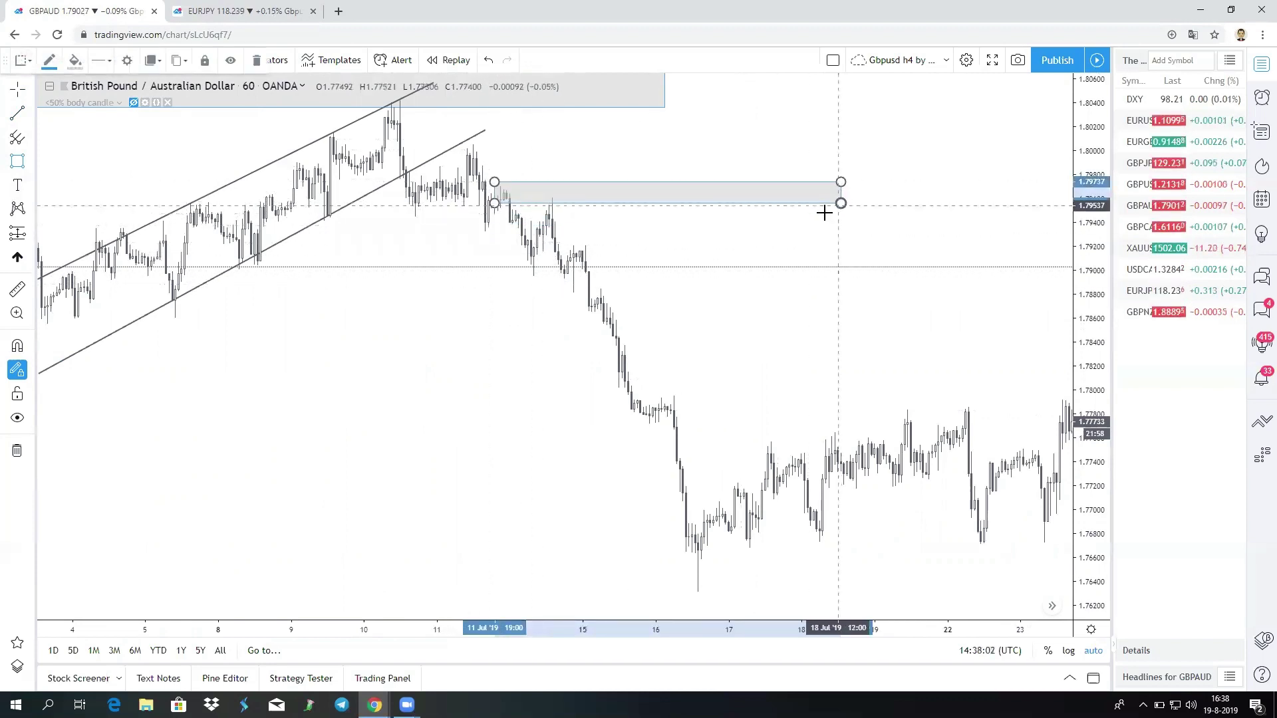
pyautogui.click(488, 308)
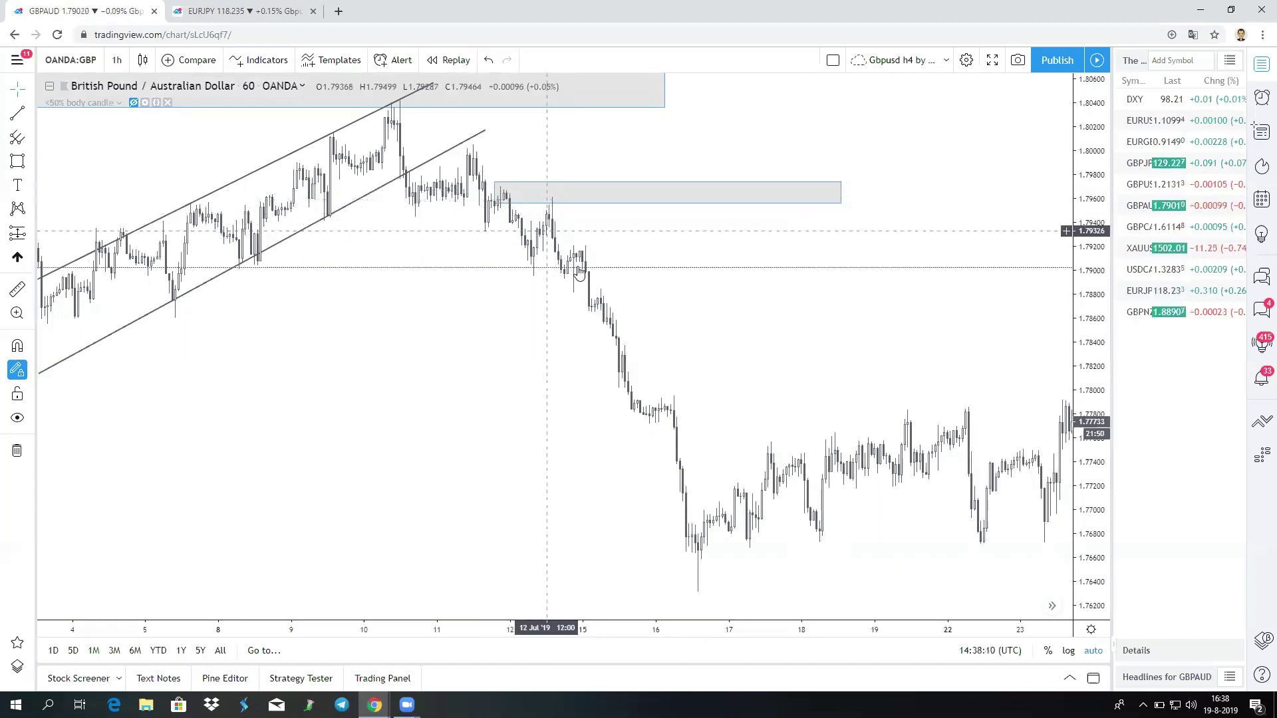
# Draw a resistance rectangle in the May 2019 GBPAUD downtrend, from 17 to 28 May, between about 1.85928 and 1.8564.
pyautogui.hscroll(-5, 552, 470)
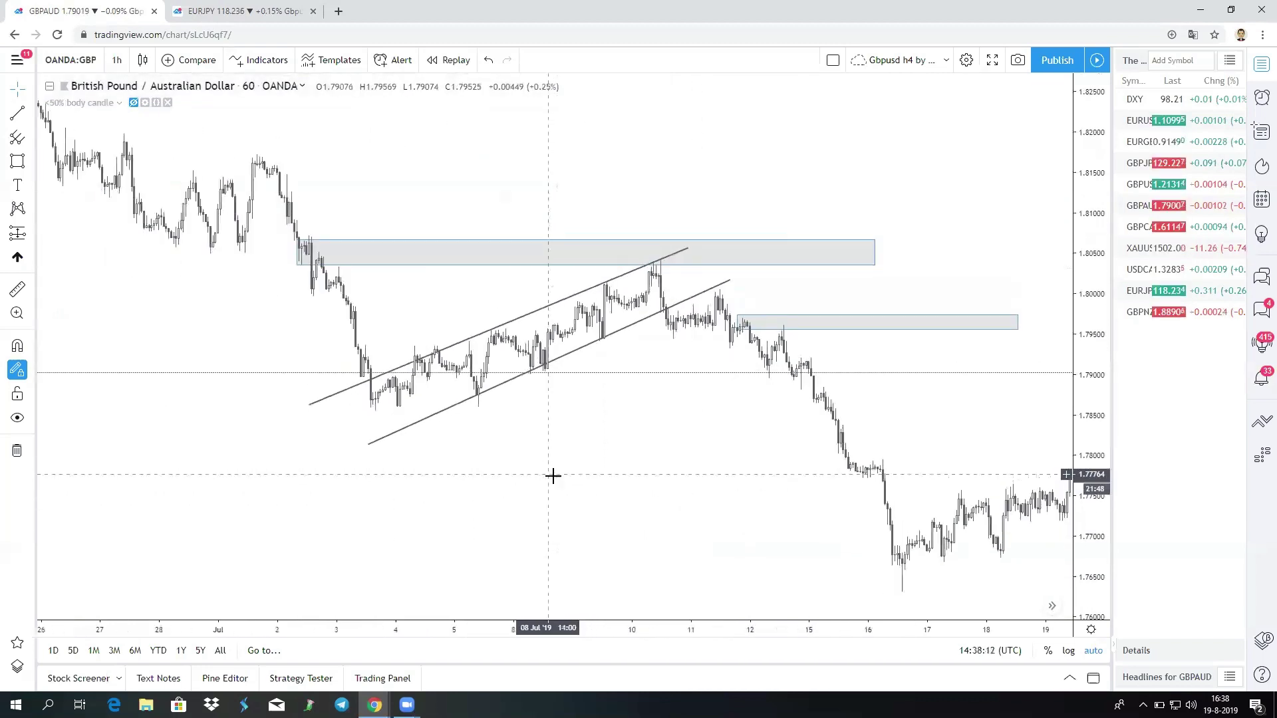
pyautogui.hscroll(-10, 553, 492)
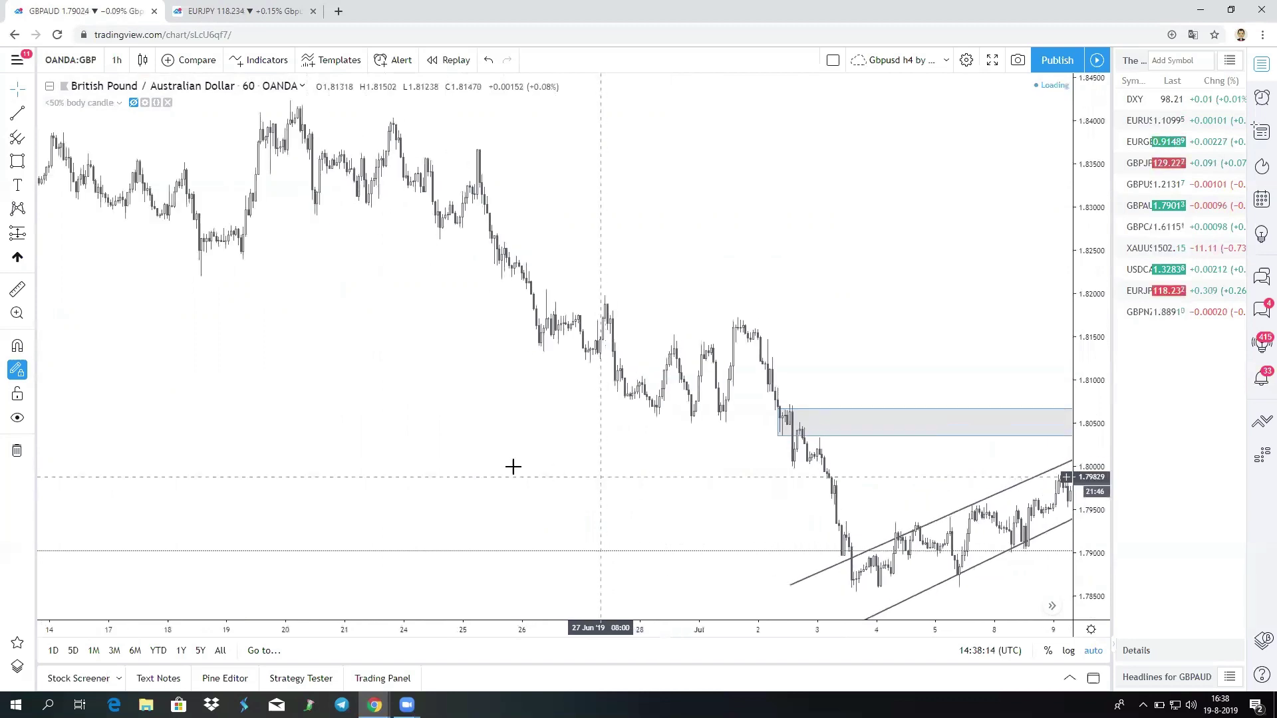
pyautogui.hscroll(-10, 519, 459)
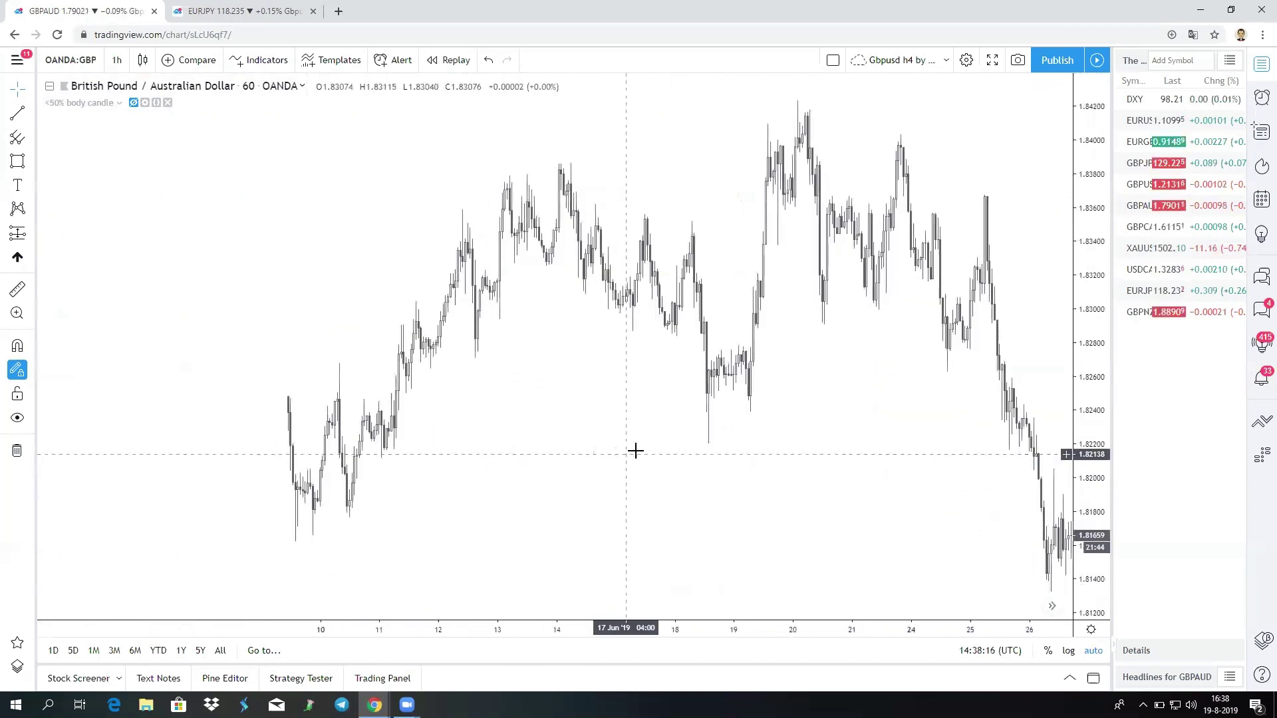
pyautogui.hscroll(-10, 635, 452)
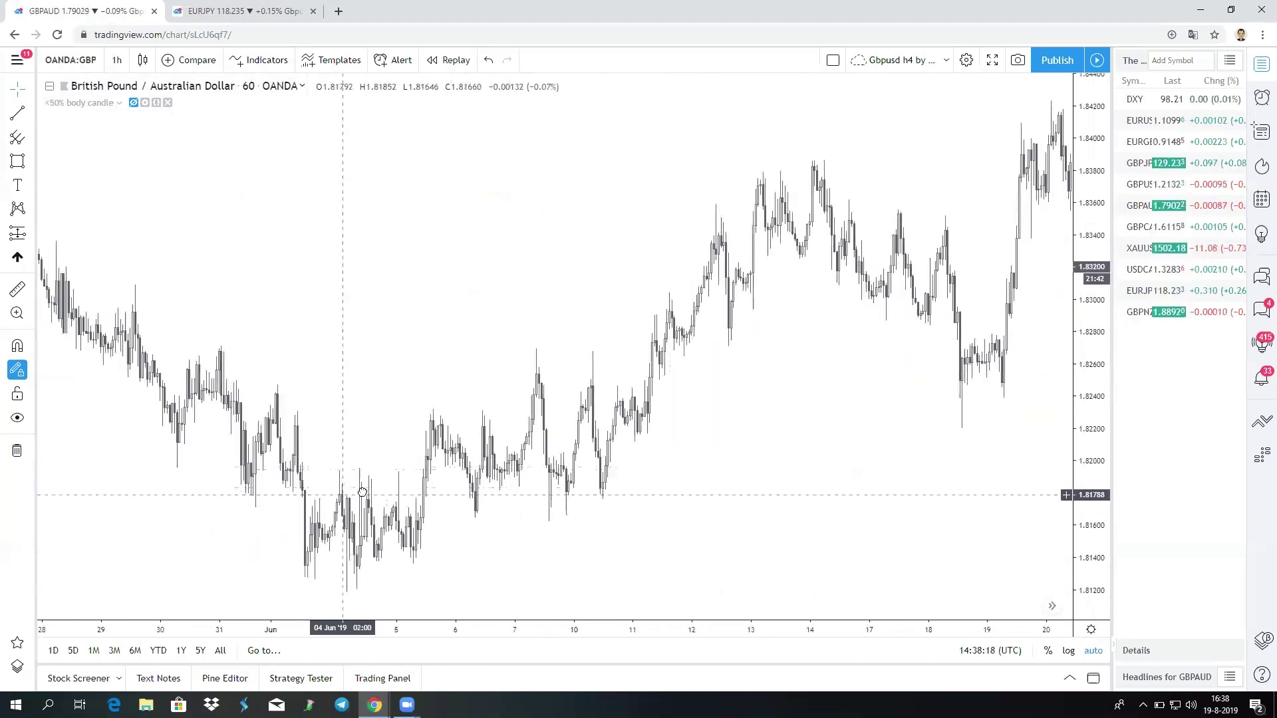
pyautogui.hscroll(-10, 362, 492)
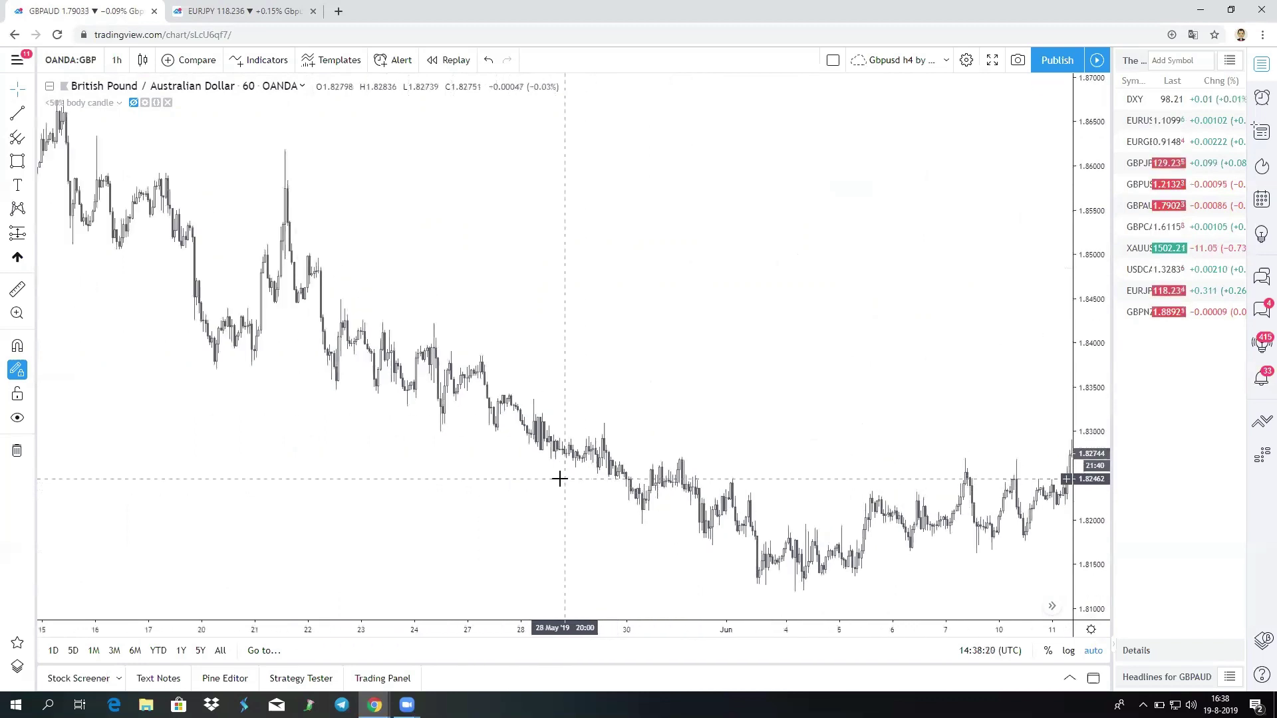
pyautogui.scroll(-5, 552, 479)
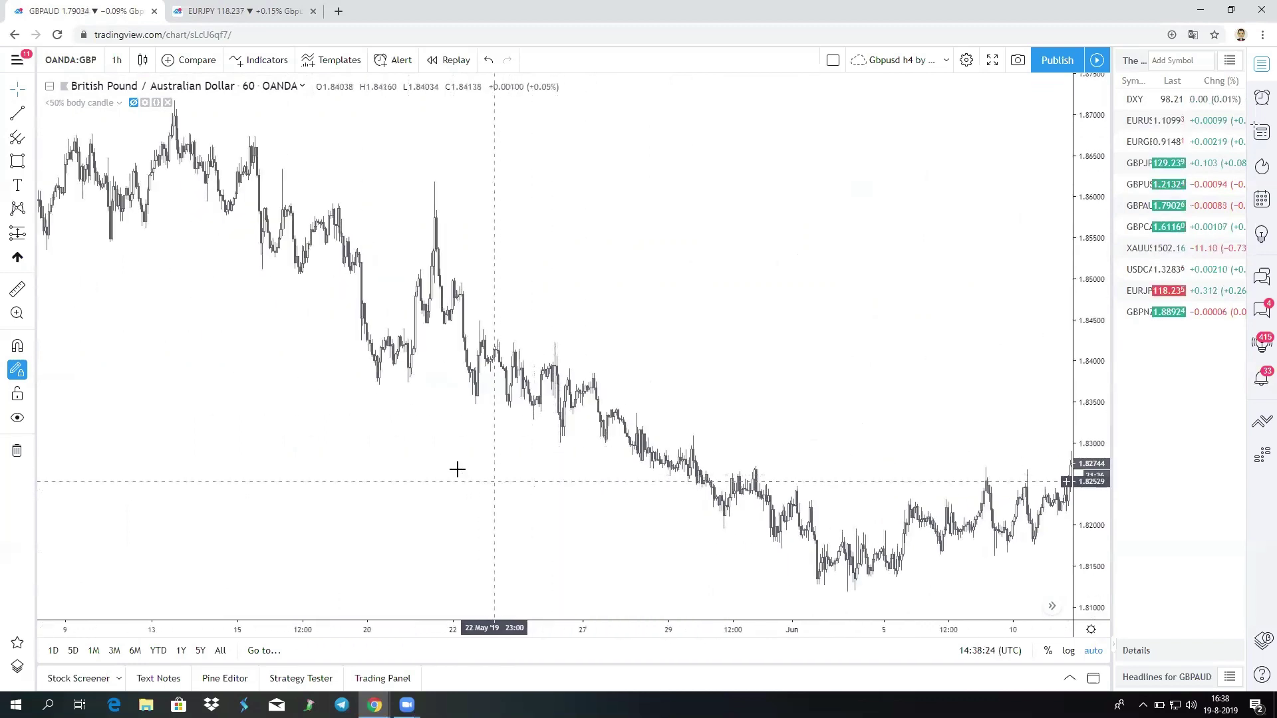
pyautogui.hscroll(-5, 462, 470)
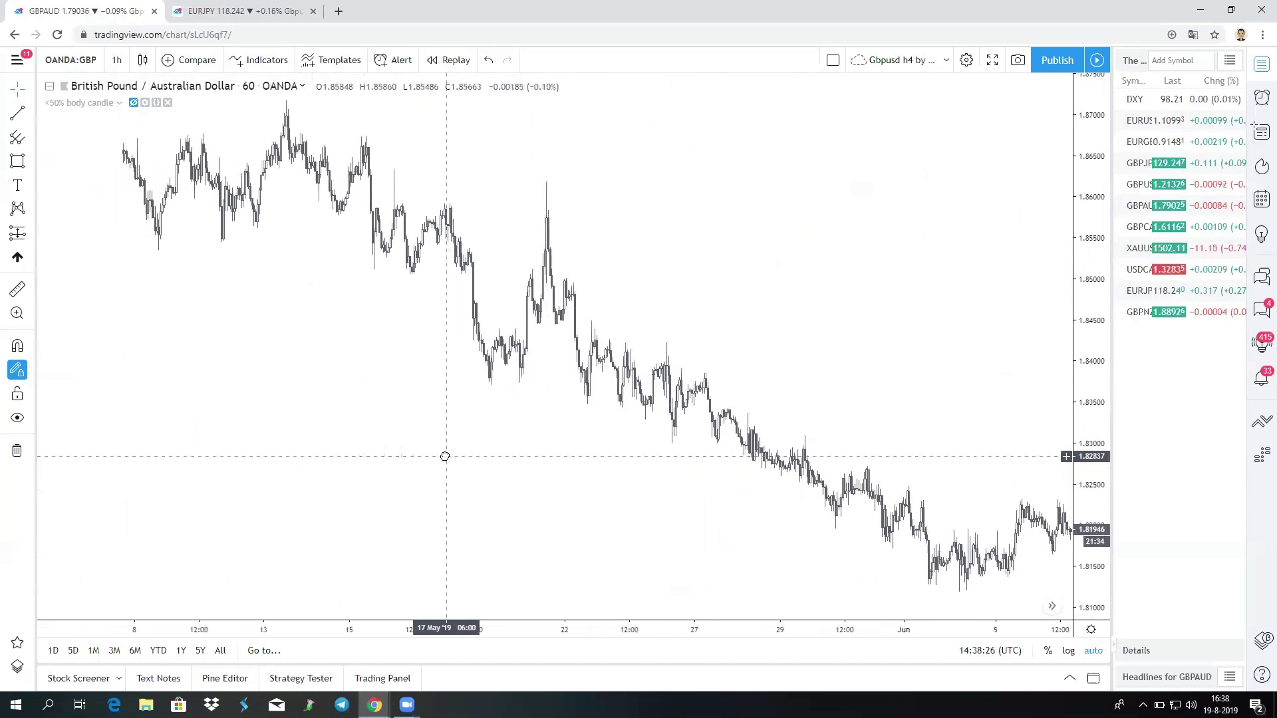
pyautogui.scroll(4, 434, 455)
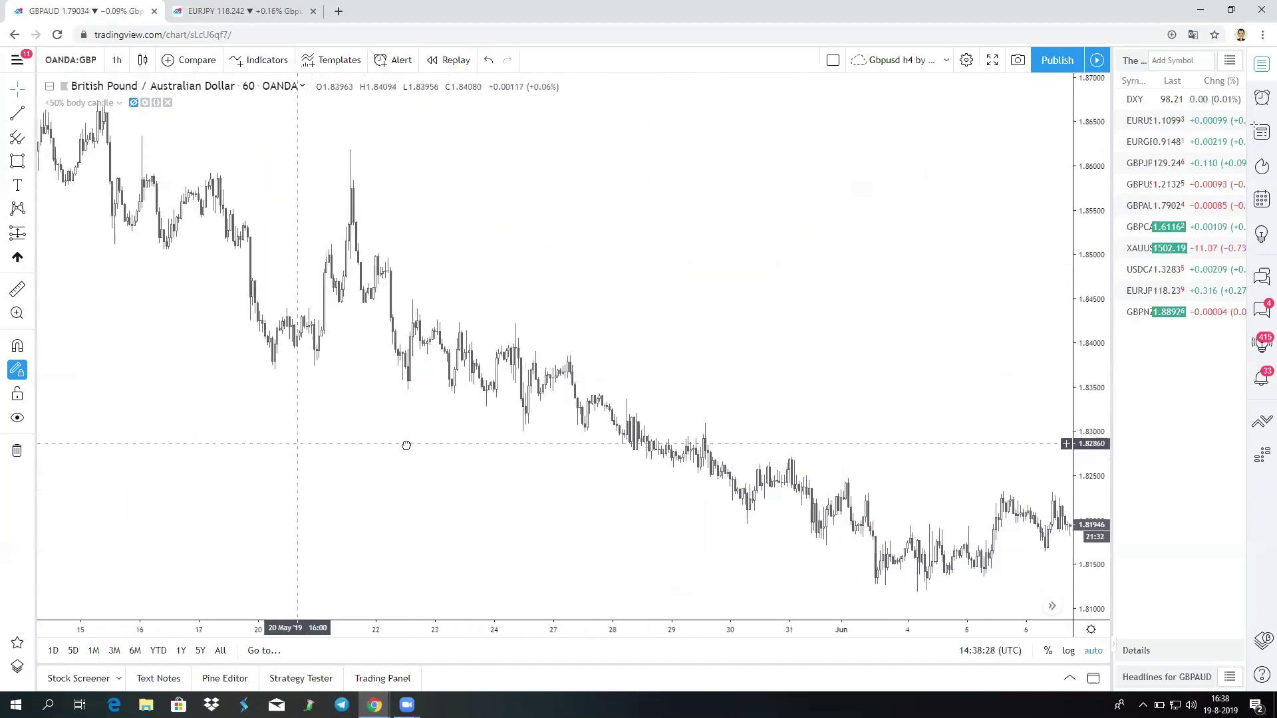
pyautogui.hscroll(2, 471, 453)
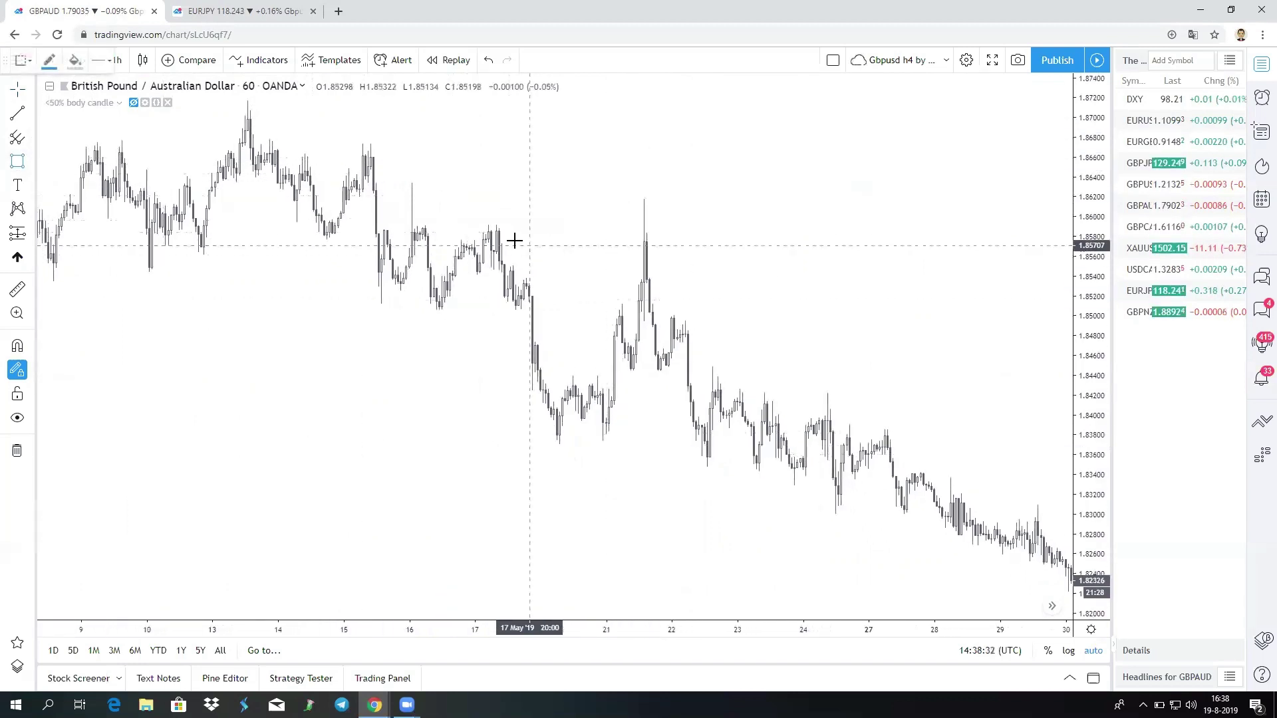
pyautogui.moveTo(483, 224); pyautogui.dragTo(727, 262)
pyautogui.moveTo(894, 260); pyautogui.dragTo(967, 252)
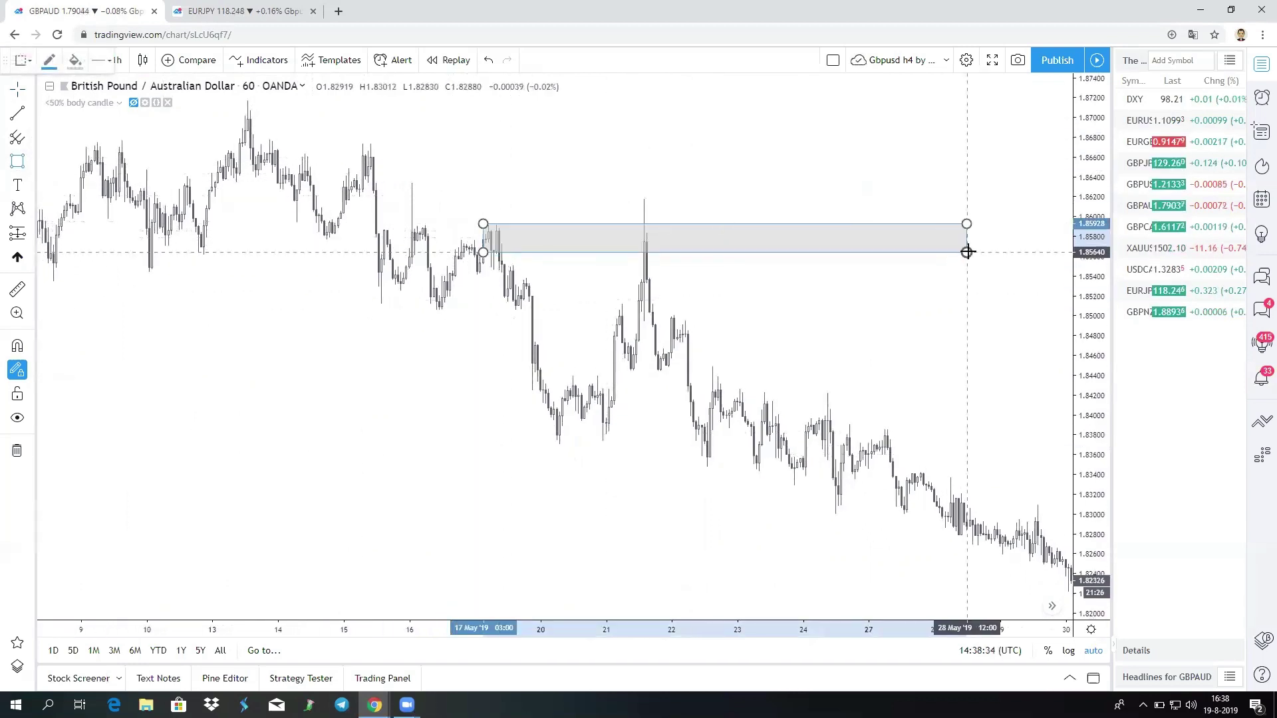
pyautogui.click(802, 181)
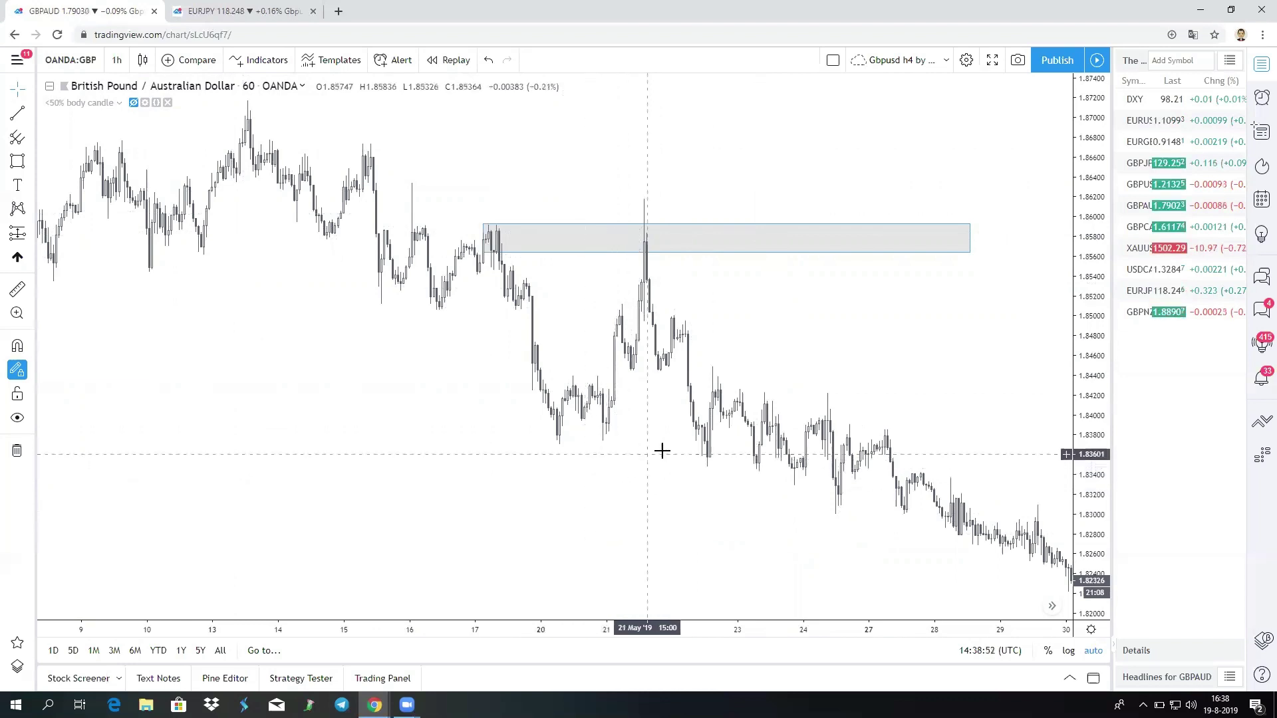
# Draw a lower resistance rectangle from 22 to 30 May, from about 1.84953 down to 1.84565.
pyautogui.hscroll(3, 641, 443)
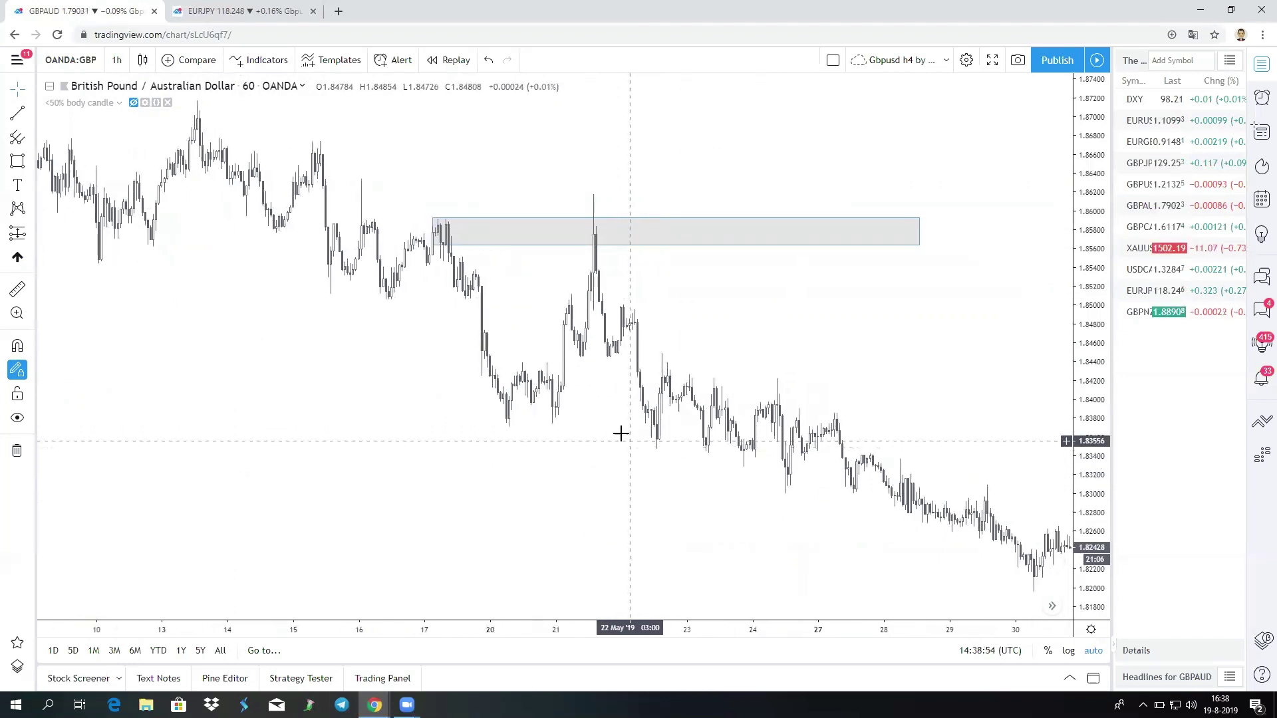
pyautogui.click(18, 161)
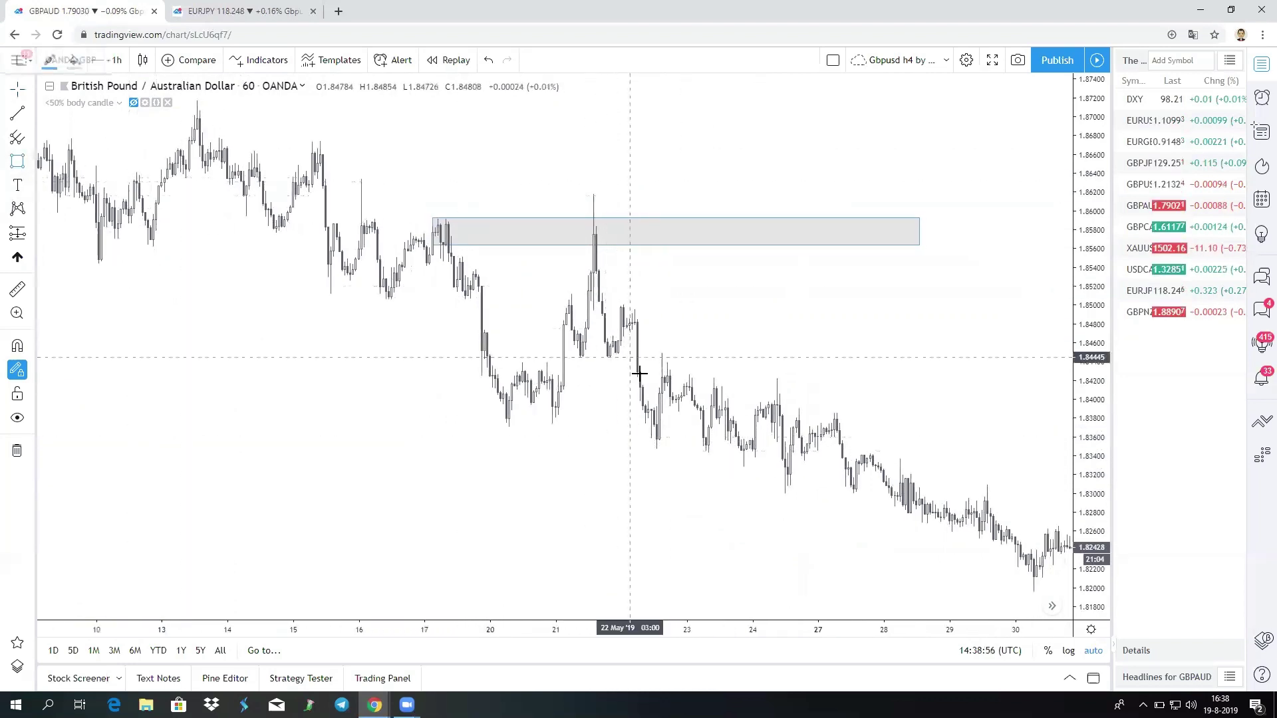
pyautogui.click(623, 310)
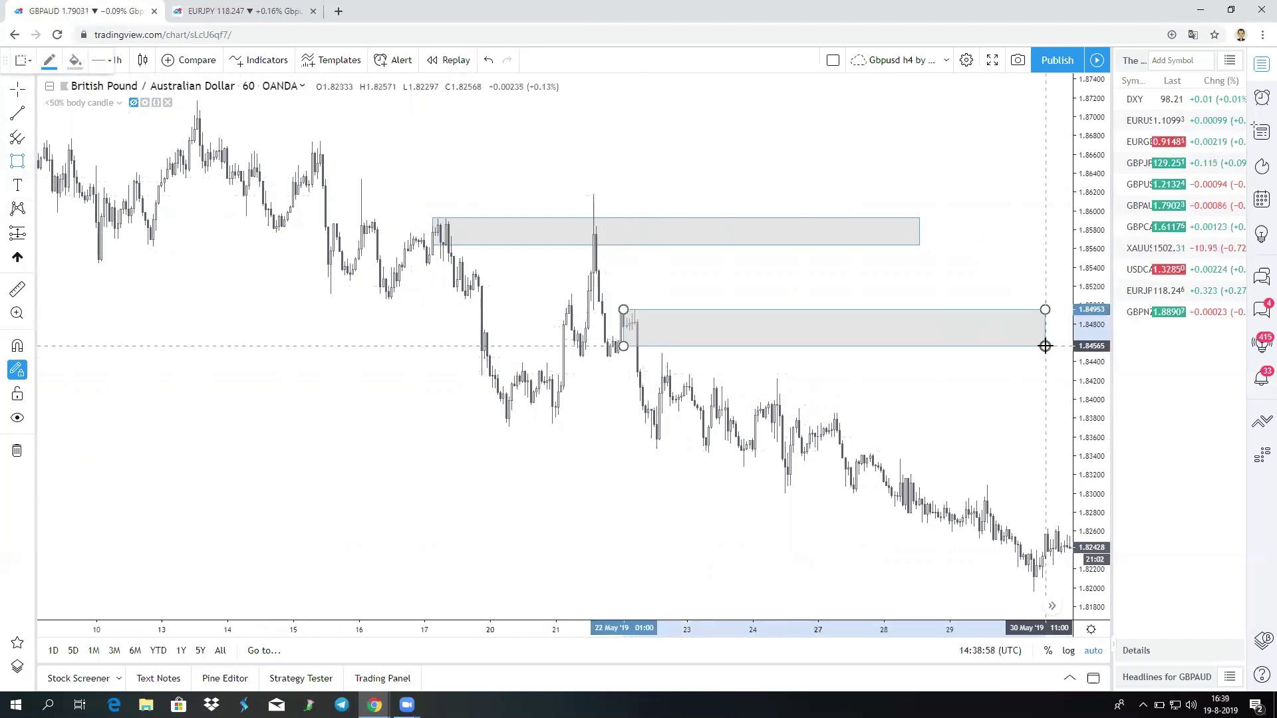
pyautogui.click(1056, 343)
pyautogui.click(988, 405)
pyautogui.scroll(-1, 998, 419)
pyautogui.scroll(-1, 1003, 439)
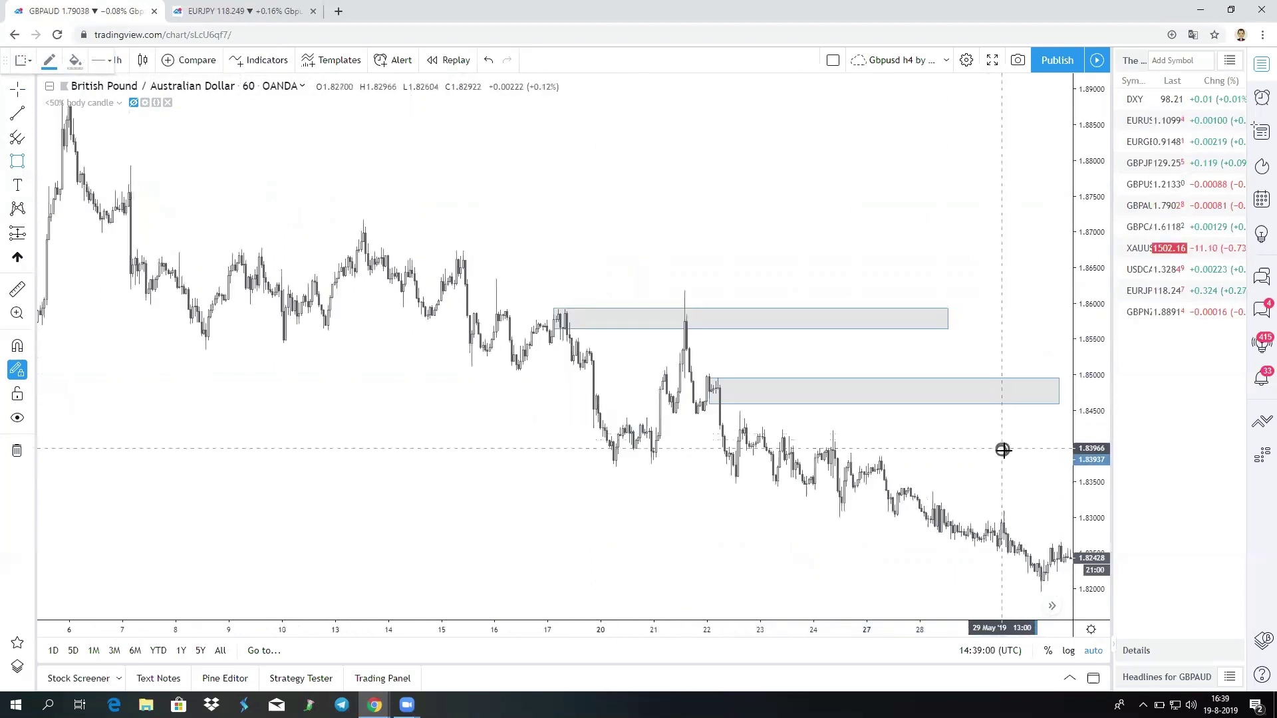
pyautogui.scroll(-3, 1020, 476)
pyautogui.scroll(4, 846, 479)
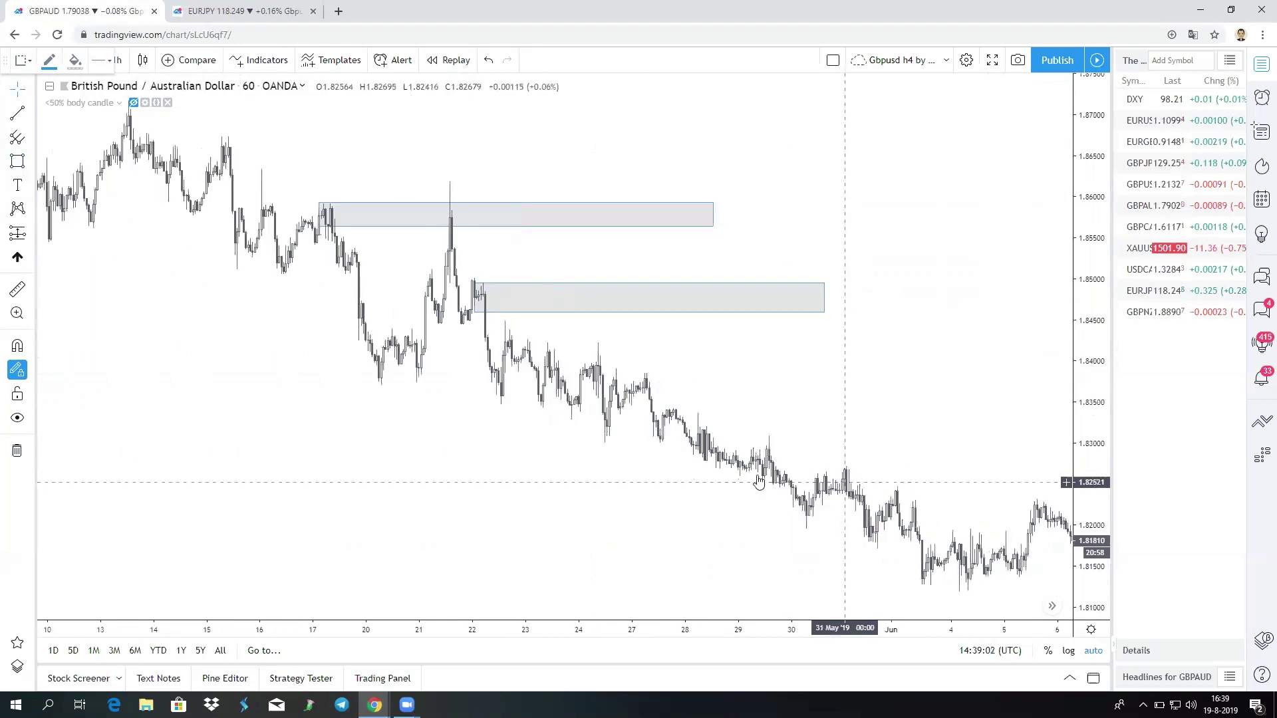
pyautogui.moveTo(652, 442)
pyautogui.mouseDown()
pyautogui.moveTo(755, 448)
pyautogui.moveTo(652, 439)
pyautogui.mouseUp()
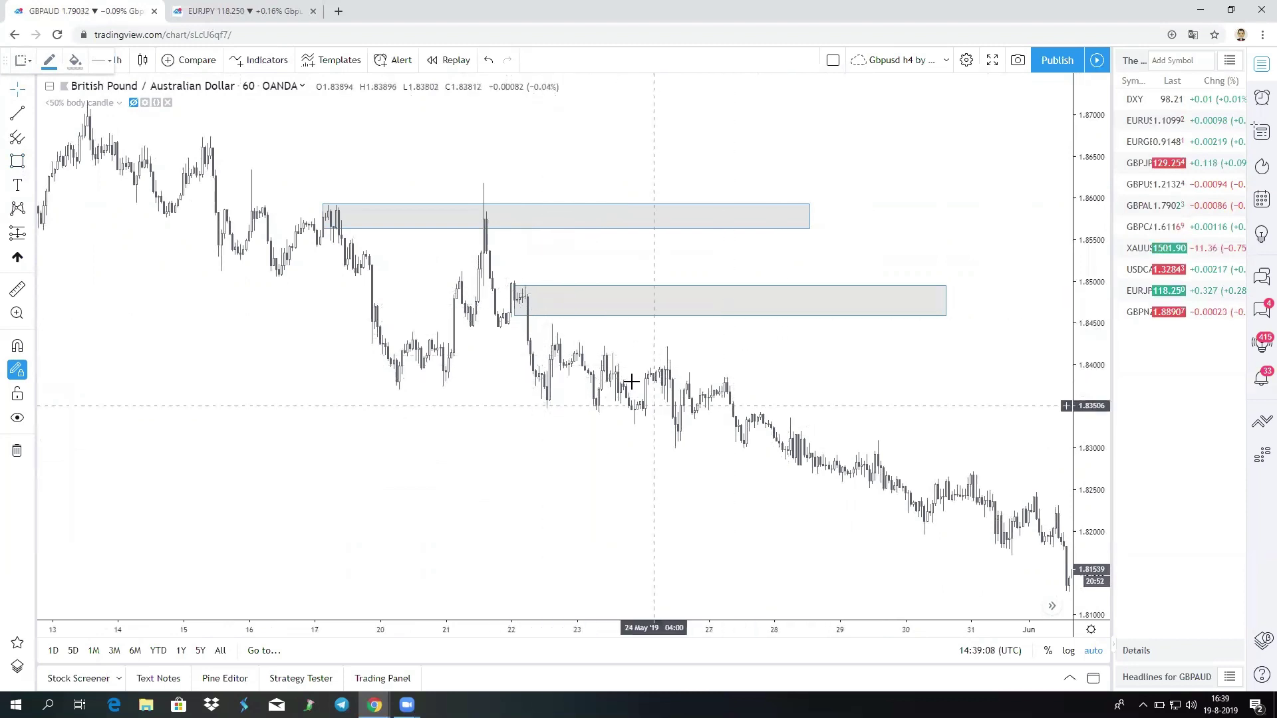
pyautogui.scroll(-1, 519, 434)
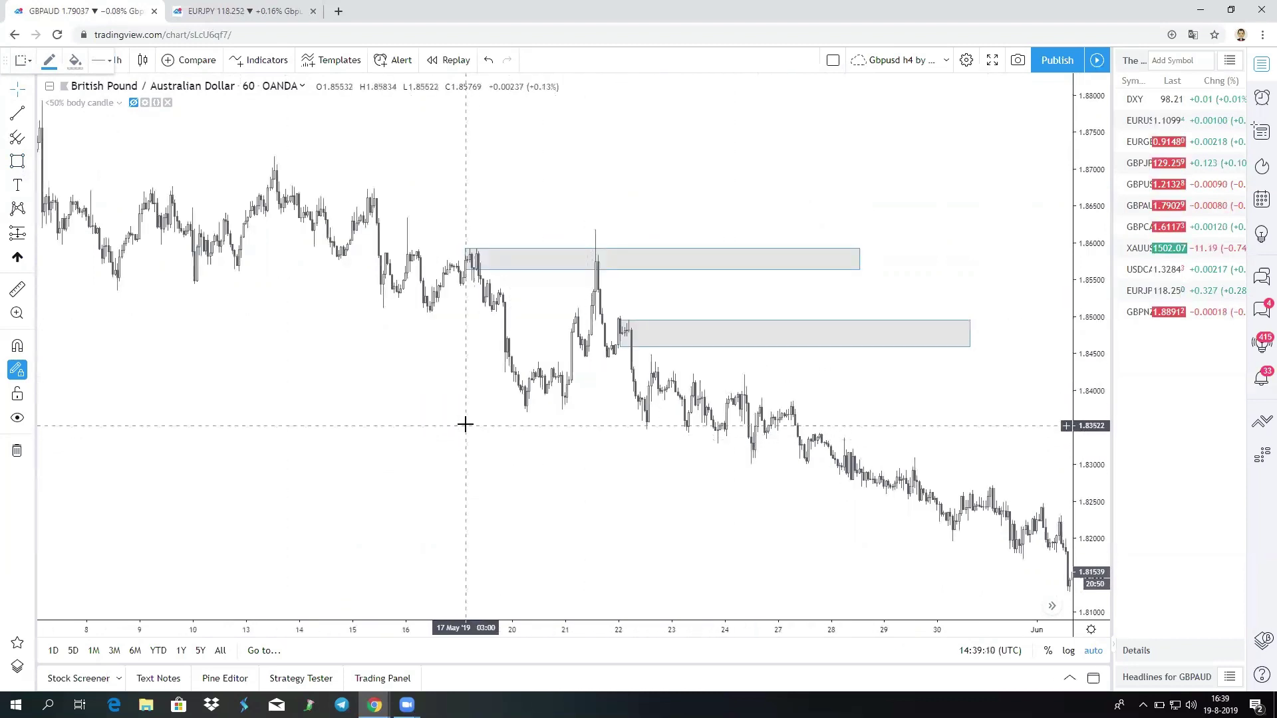
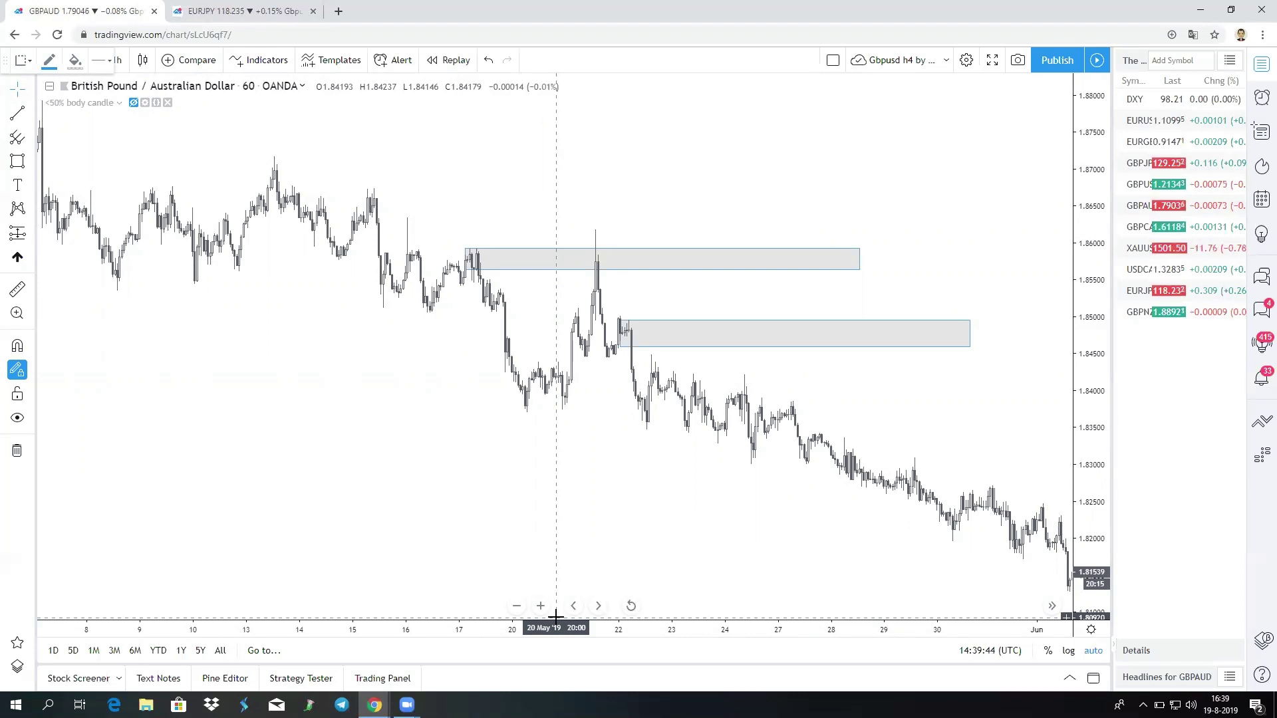
# Switch to the EURJPY chart and draw a resistance rectangle from 1 to 11 August 2019, between about 119.867 and 119.542.
pyautogui.click(274, 12)
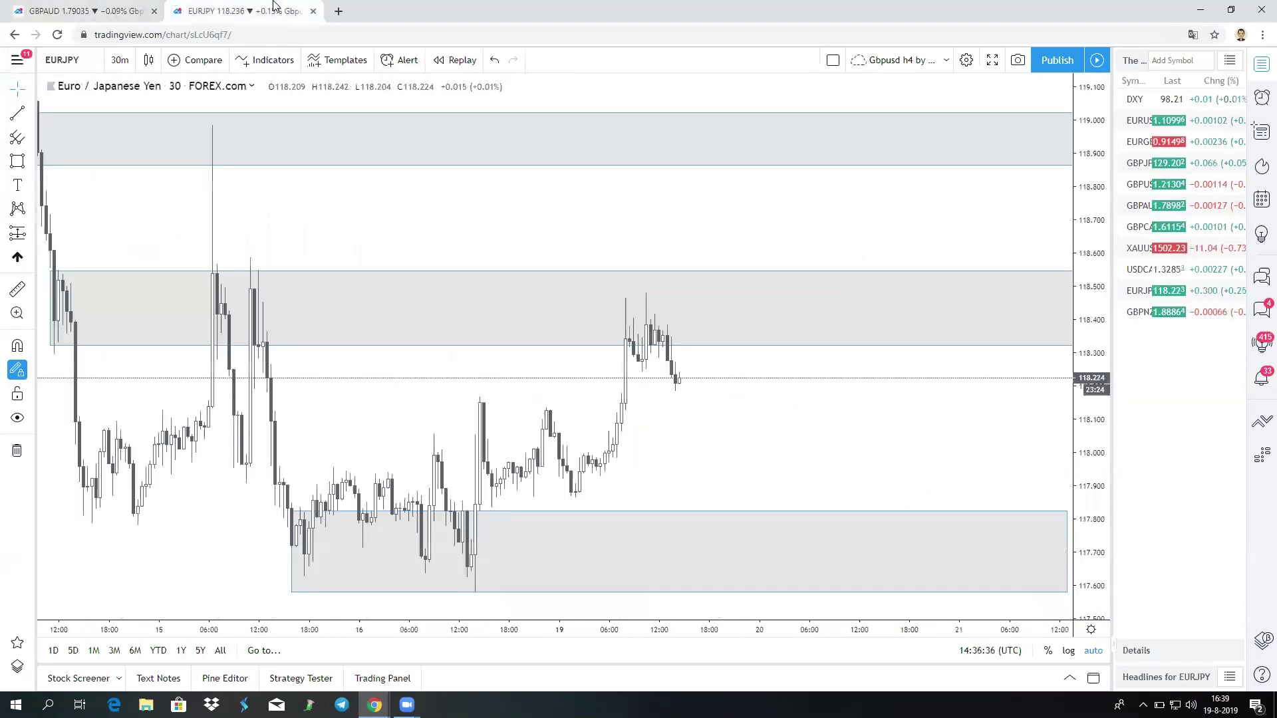
pyautogui.scroll(-5, 493, 413)
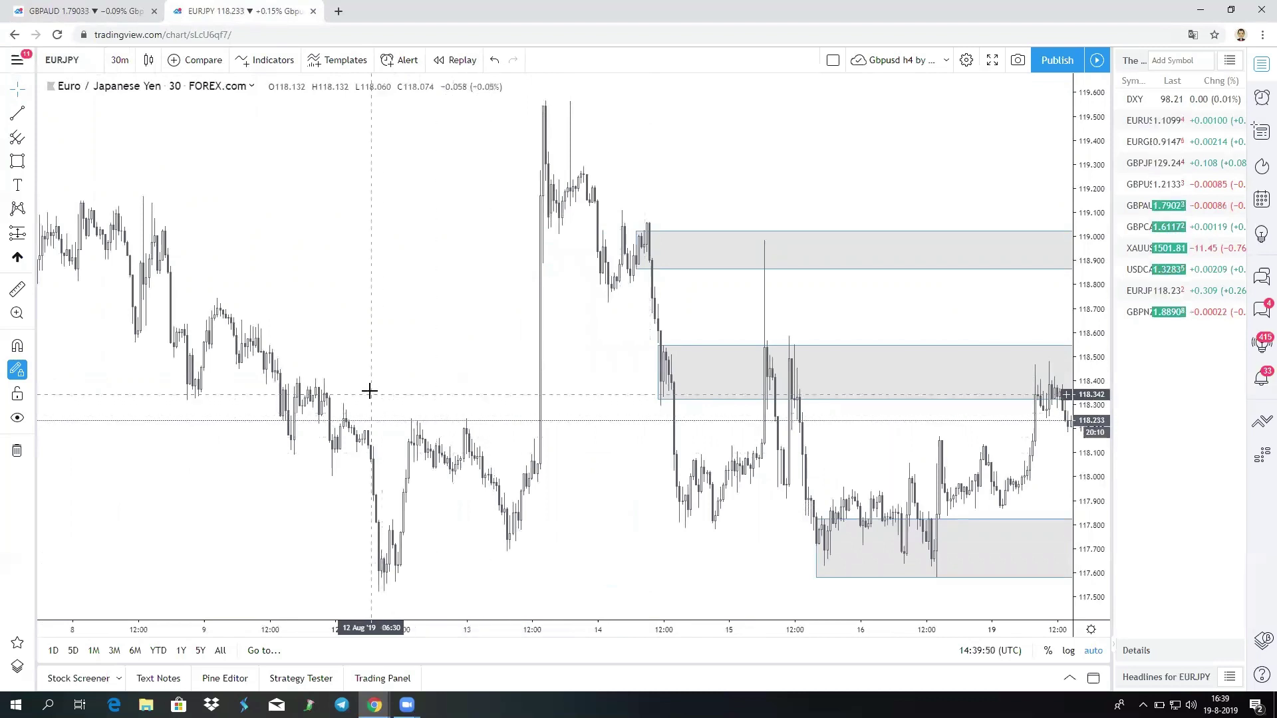
pyautogui.moveTo(367, 390); pyautogui.dragTo(741, 390)
pyautogui.moveTo(490, 402); pyautogui.dragTo(667, 414)
pyautogui.scroll(-4, 667, 414)
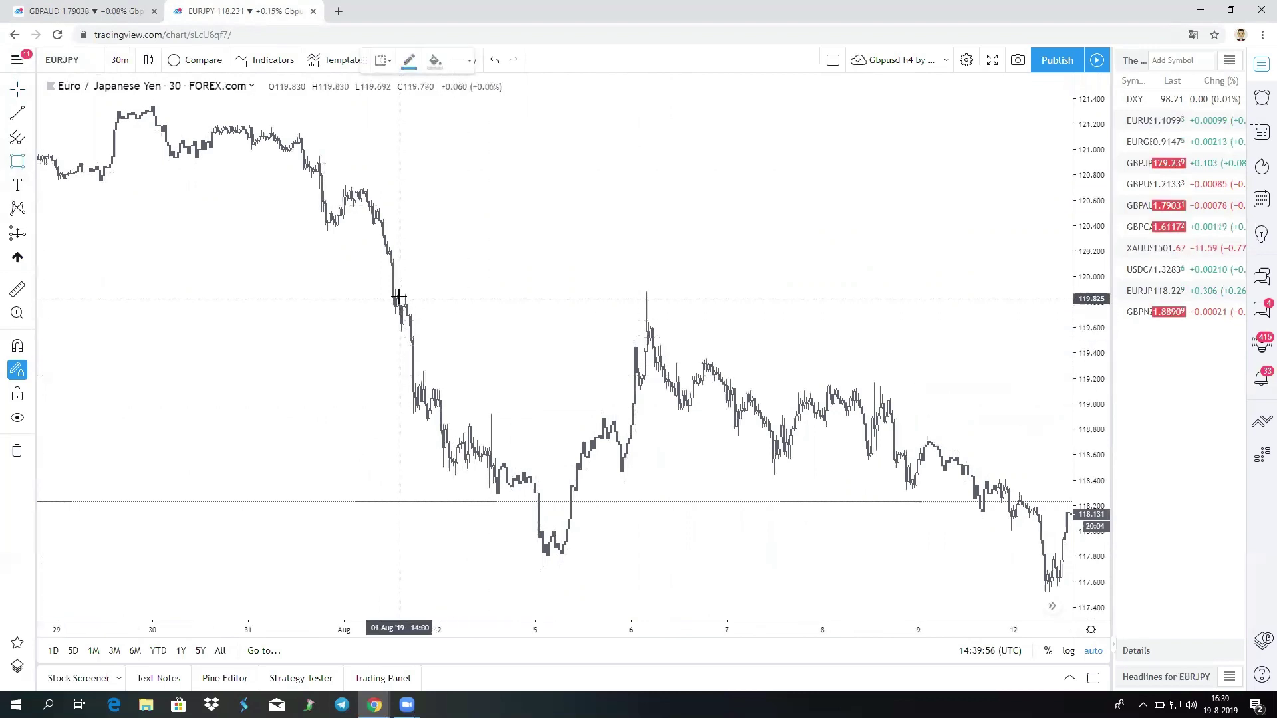
pyautogui.moveTo(394, 293); pyautogui.dragTo(1003, 335)
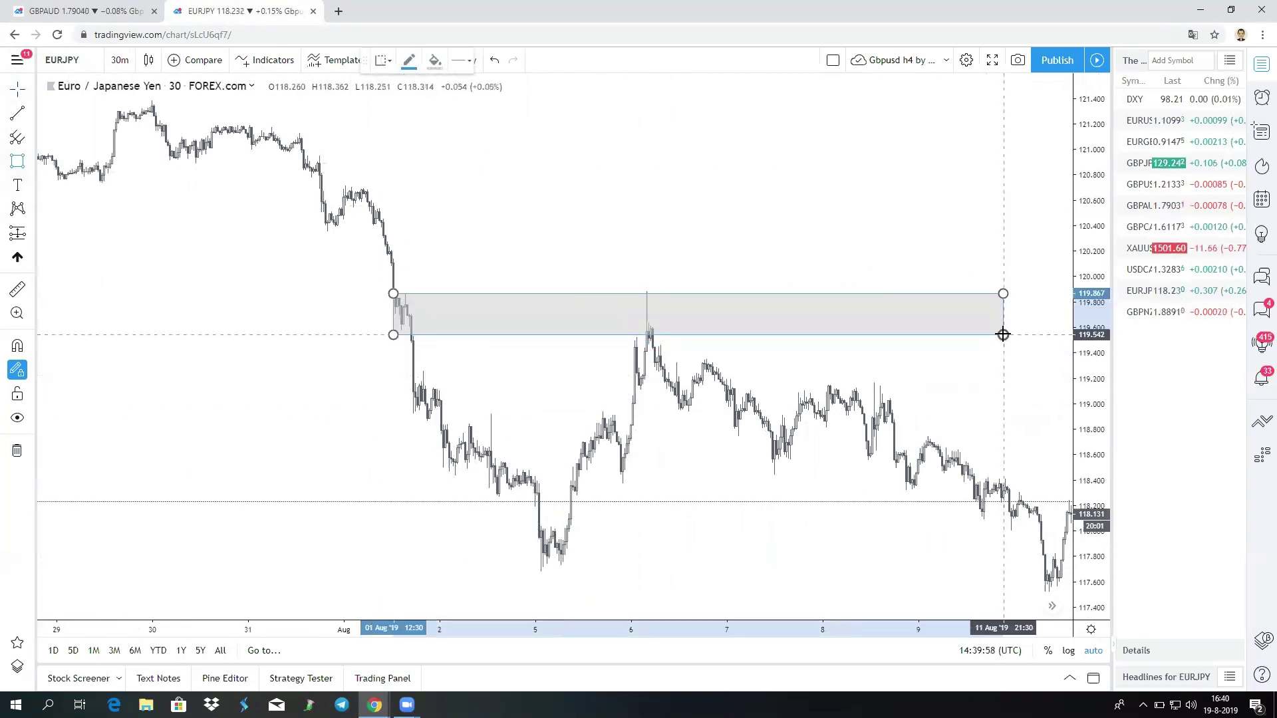
pyautogui.click(871, 259)
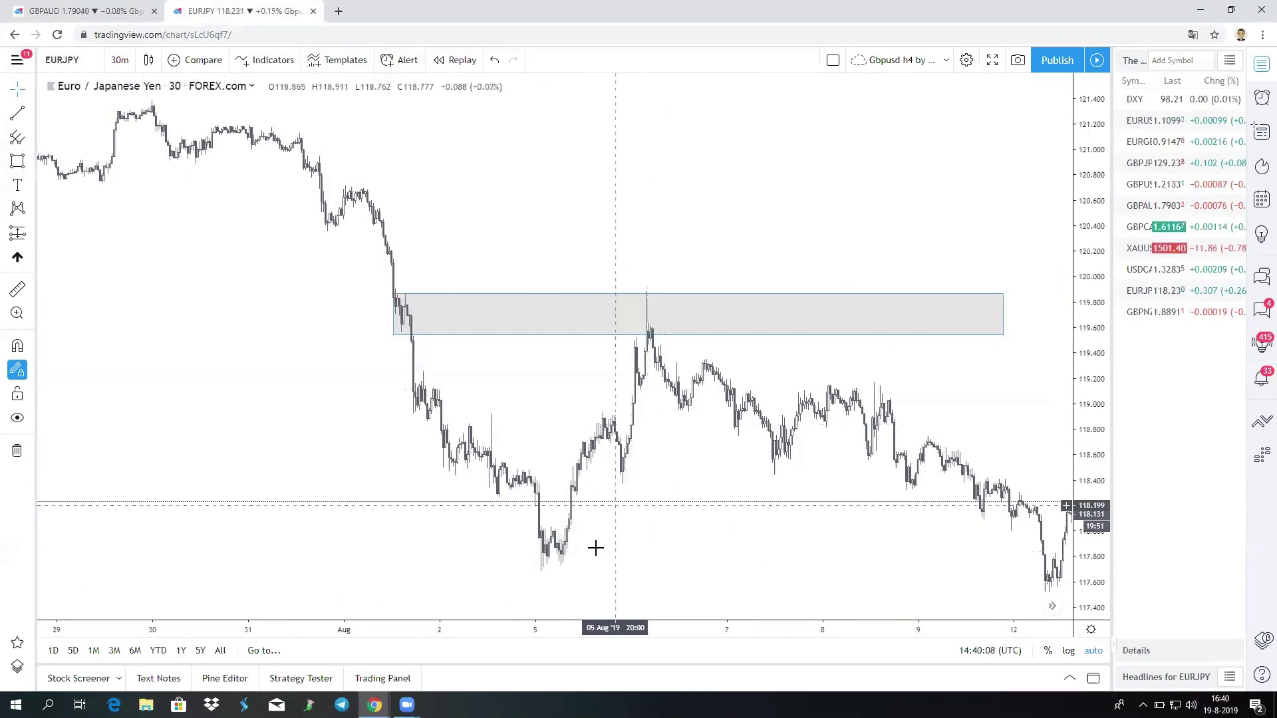
# Draw a support rectangle around the 5 August low, extending to 12 August, between about 117.964 and 117.608.
pyautogui.click(17, 161)
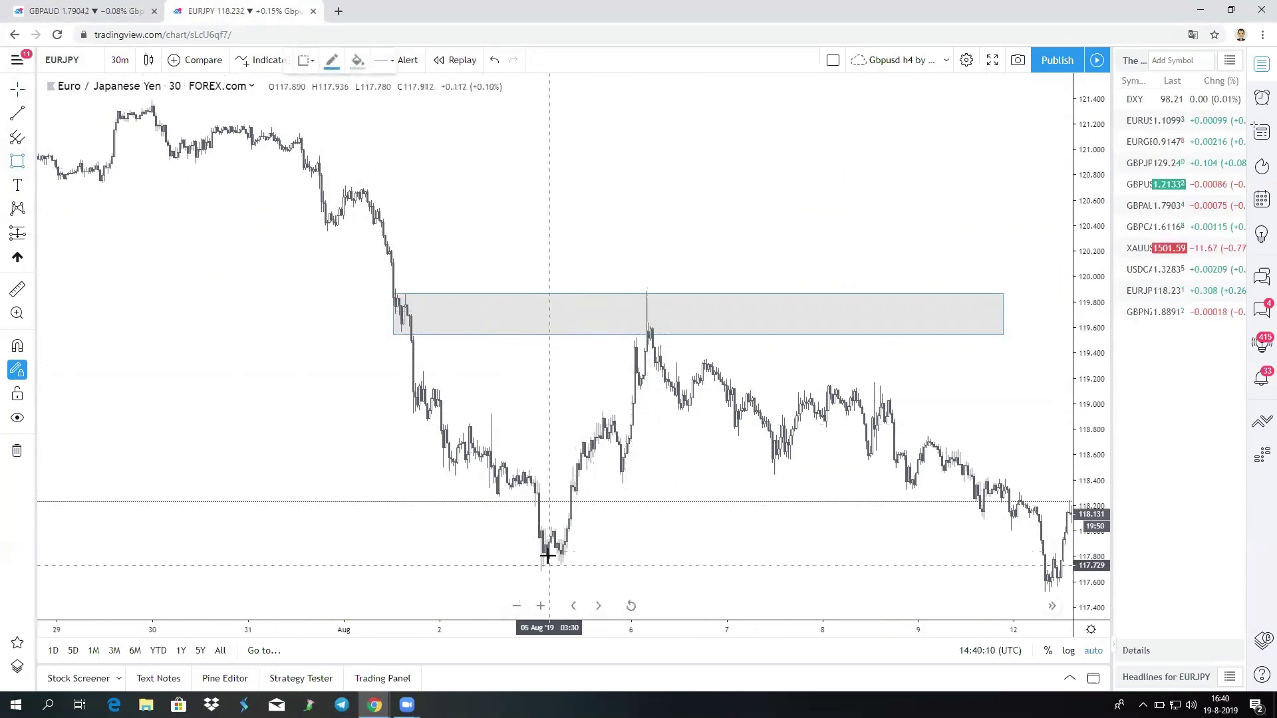
pyautogui.click(540, 542)
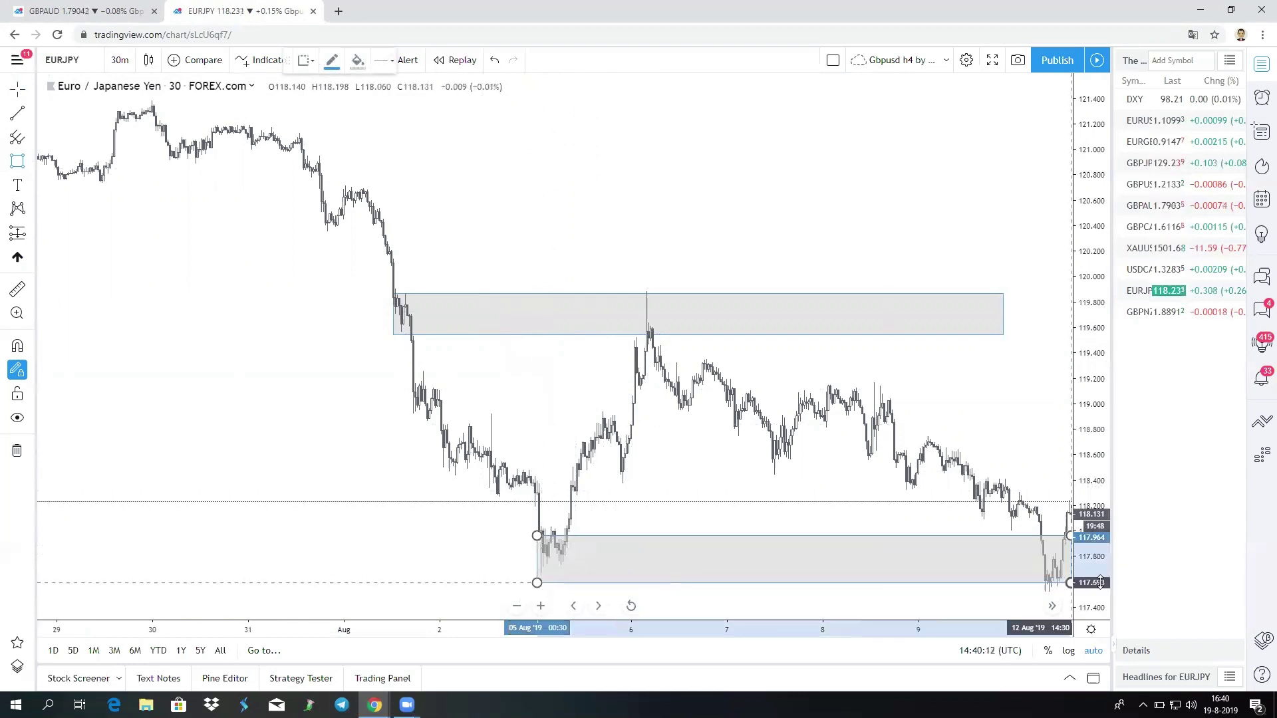
pyautogui.click(1065, 581)
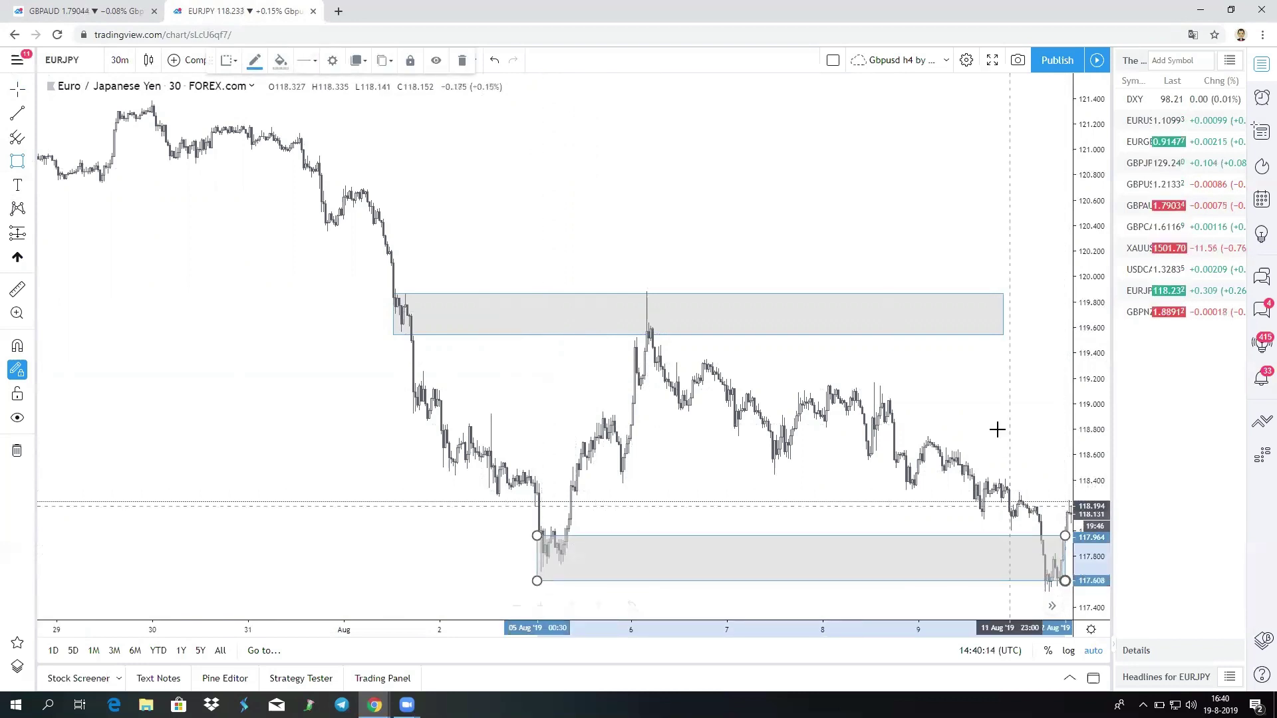
pyautogui.click(699, 428)
pyautogui.rightClick(890, 370)
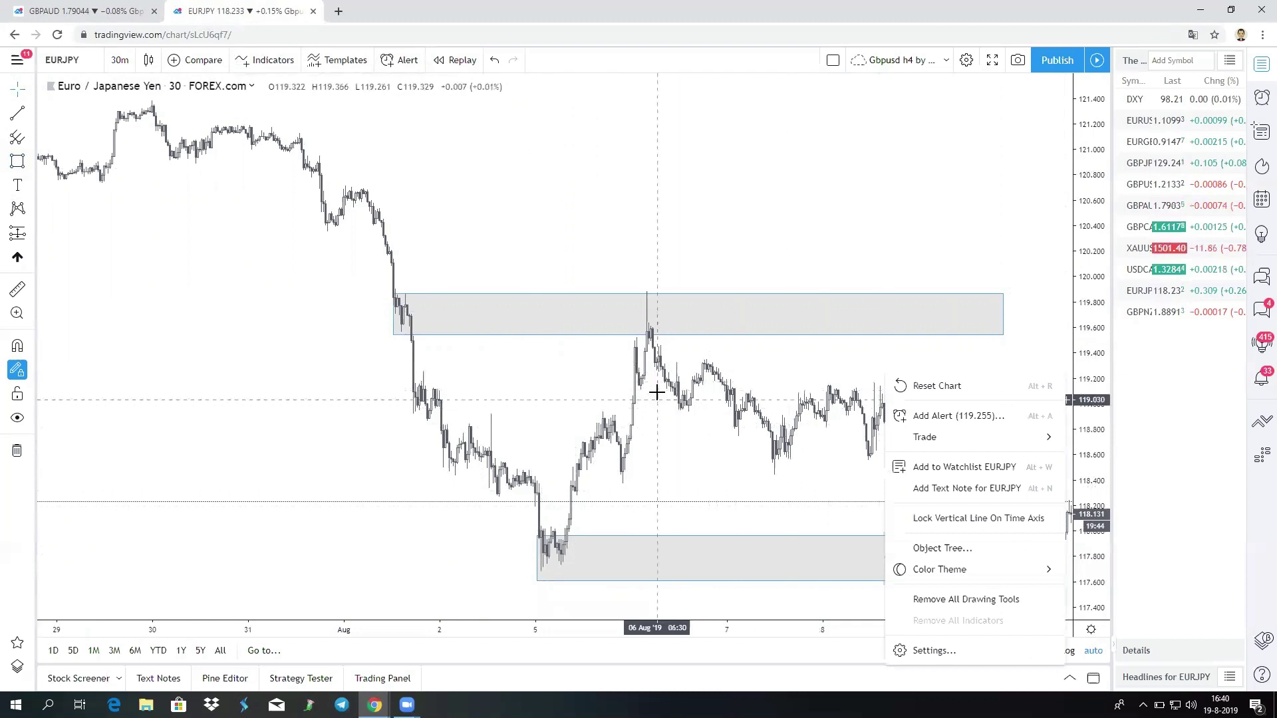
pyautogui.click(659, 385)
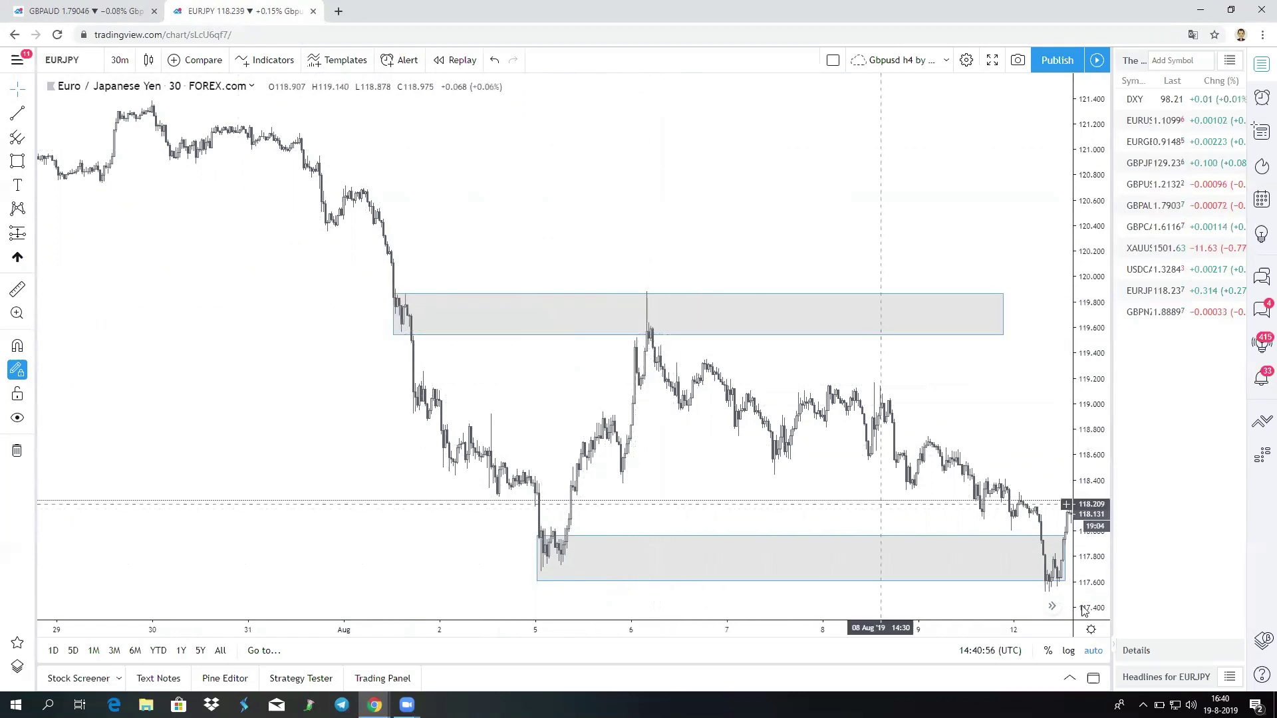
# Extend the support rectangle to 14 August and lower its bottom edge to about 117.594.
pyautogui.hscroll(5, 812, 447)
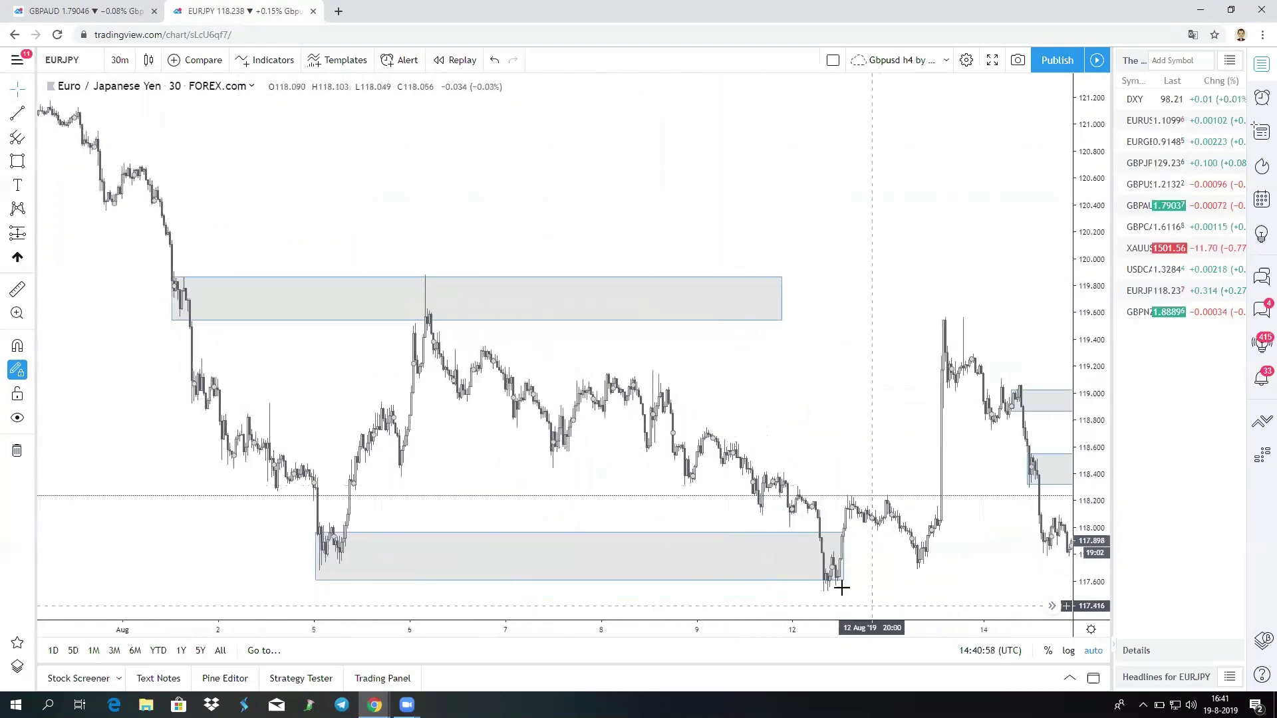
pyautogui.moveTo(844, 583); pyautogui.dragTo(983, 581)
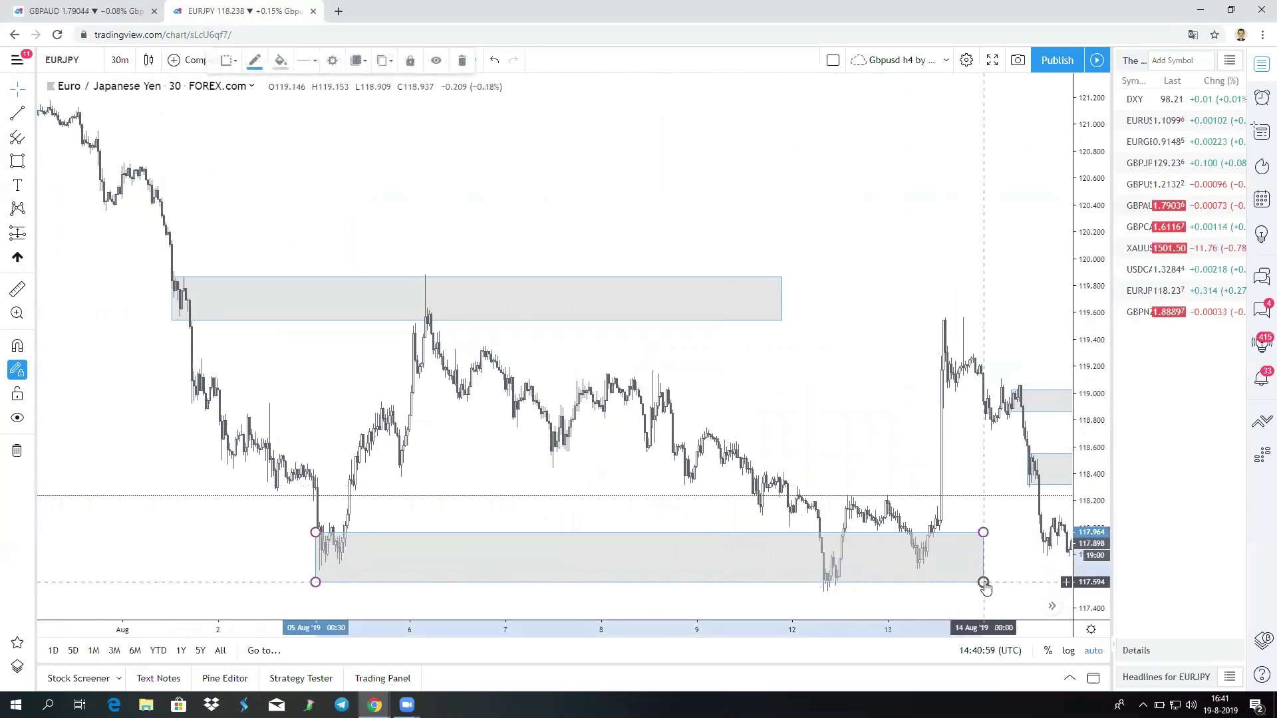
pyautogui.rightClick(856, 462)
pyautogui.click(832, 447)
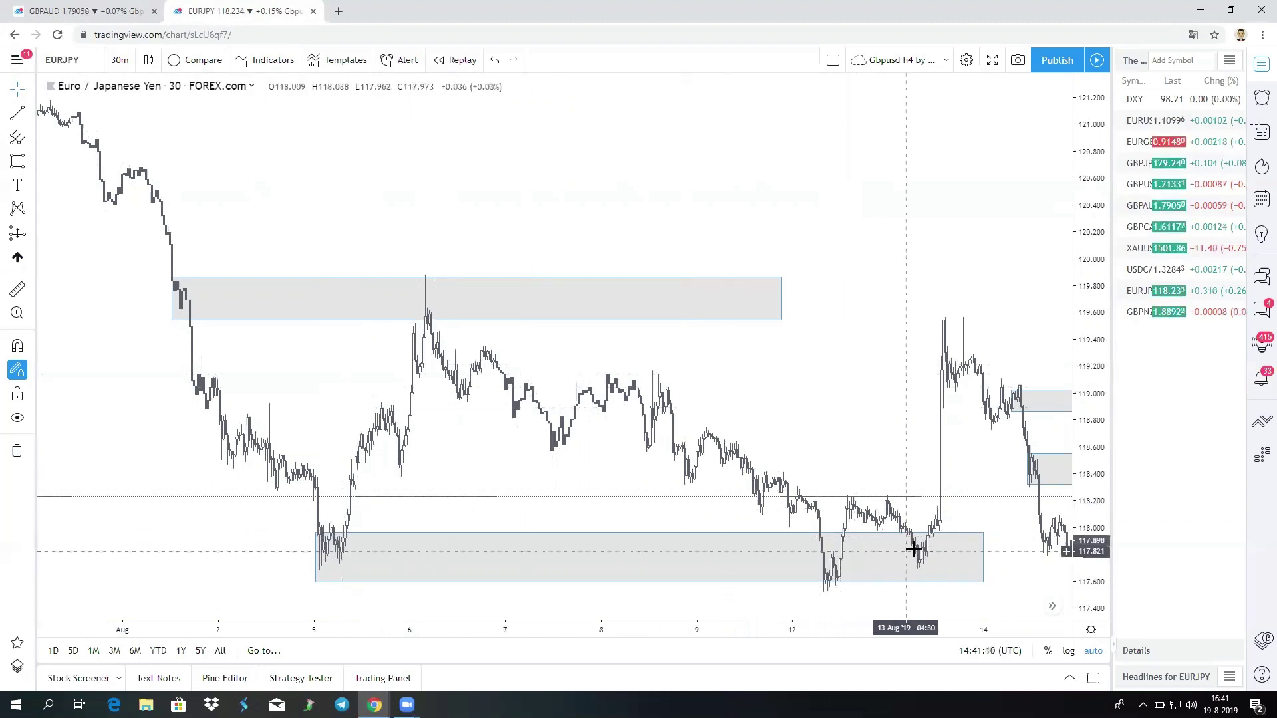
# Extend the upper resistance rectangle past the 13 August peak to 15 August, with its lower edge at about 119.52.
pyautogui.moveTo(953, 494); pyautogui.dragTo(836, 532)
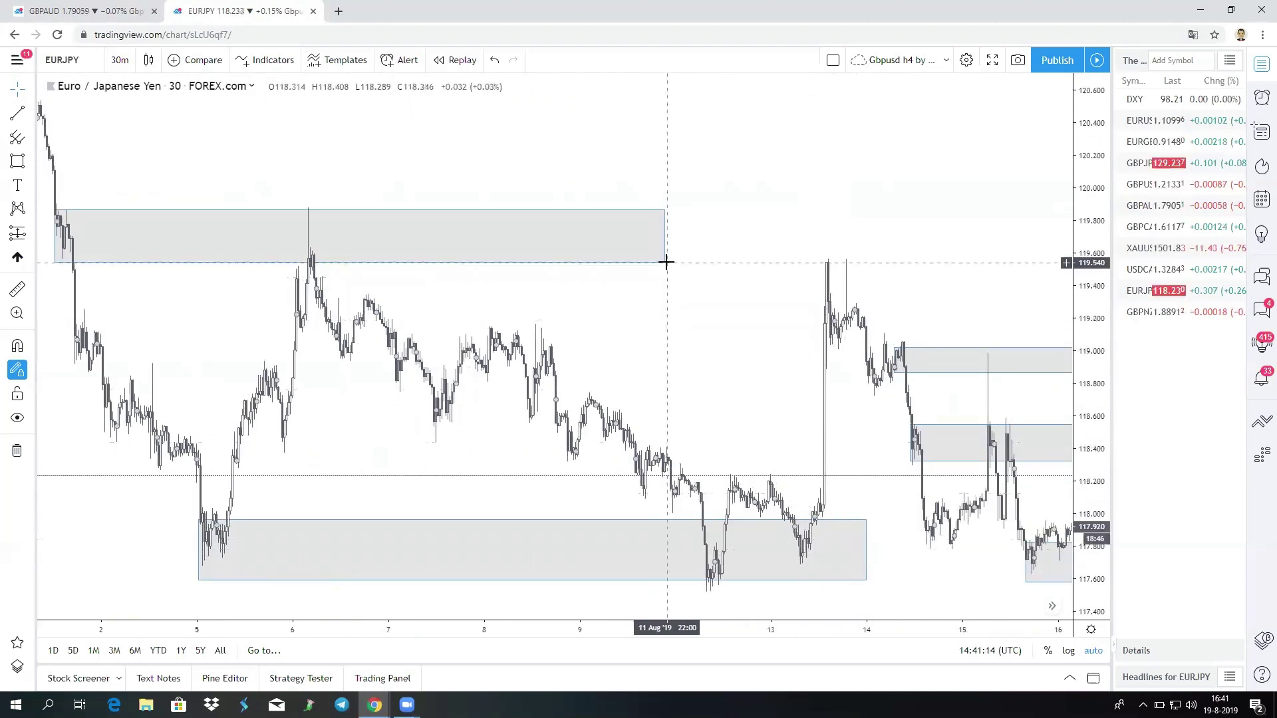
pyautogui.moveTo(664, 265); pyautogui.dragTo(973, 266)
pyautogui.click(964, 279)
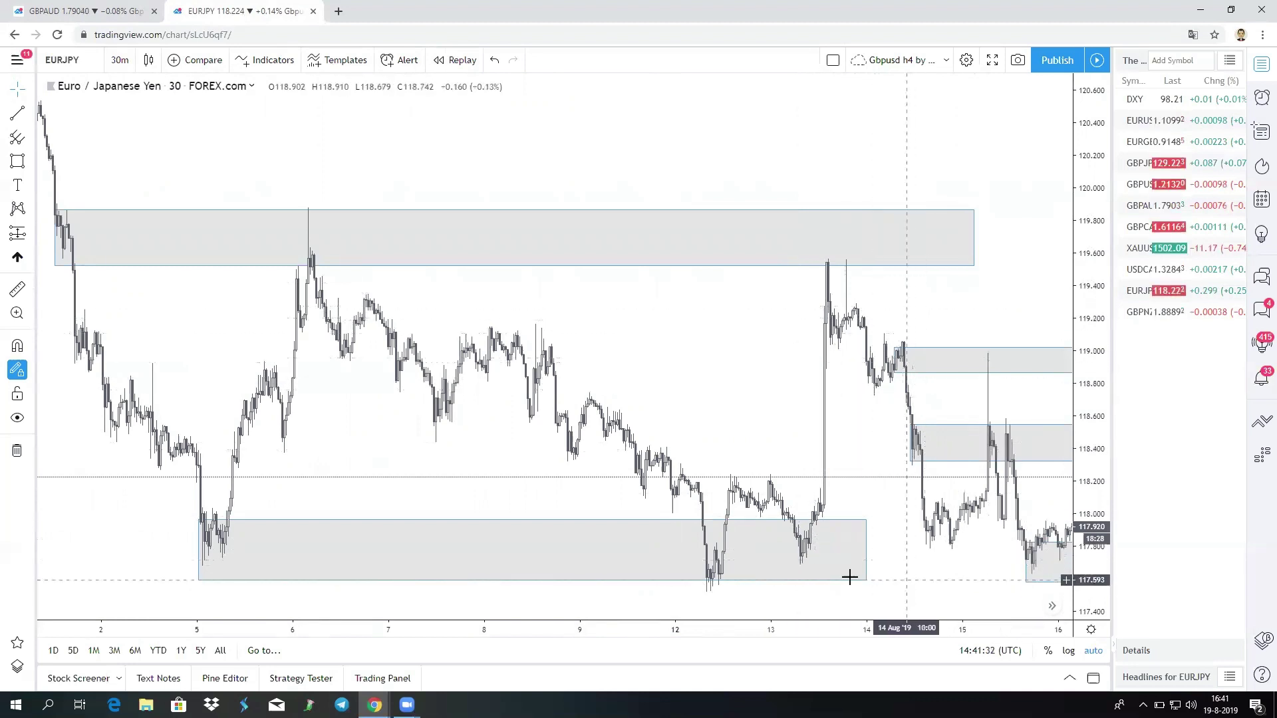
# Extend the support rectangle to 16 August and lower its bottom edge to about 117.53, below the 12 August low.
pyautogui.moveTo(866, 580); pyautogui.dragTo(1062, 590)
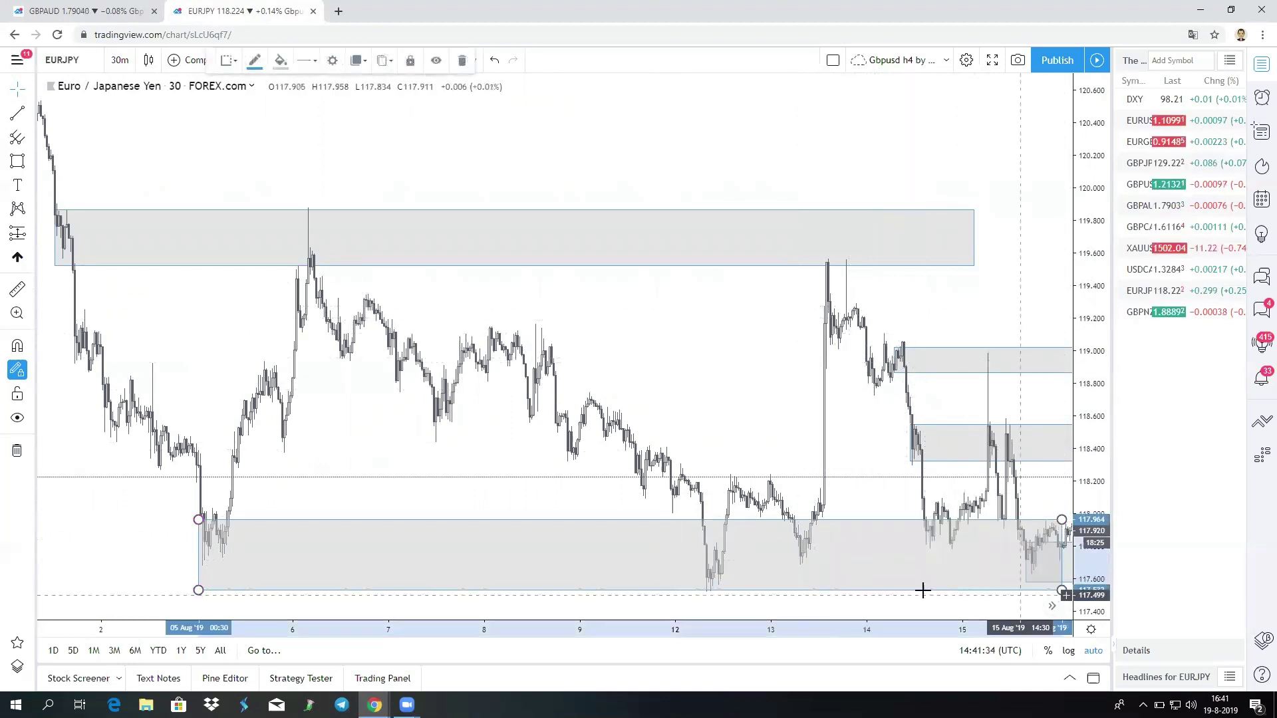
pyautogui.click(864, 490)
pyautogui.moveTo(873, 489); pyautogui.dragTo(842, 487)
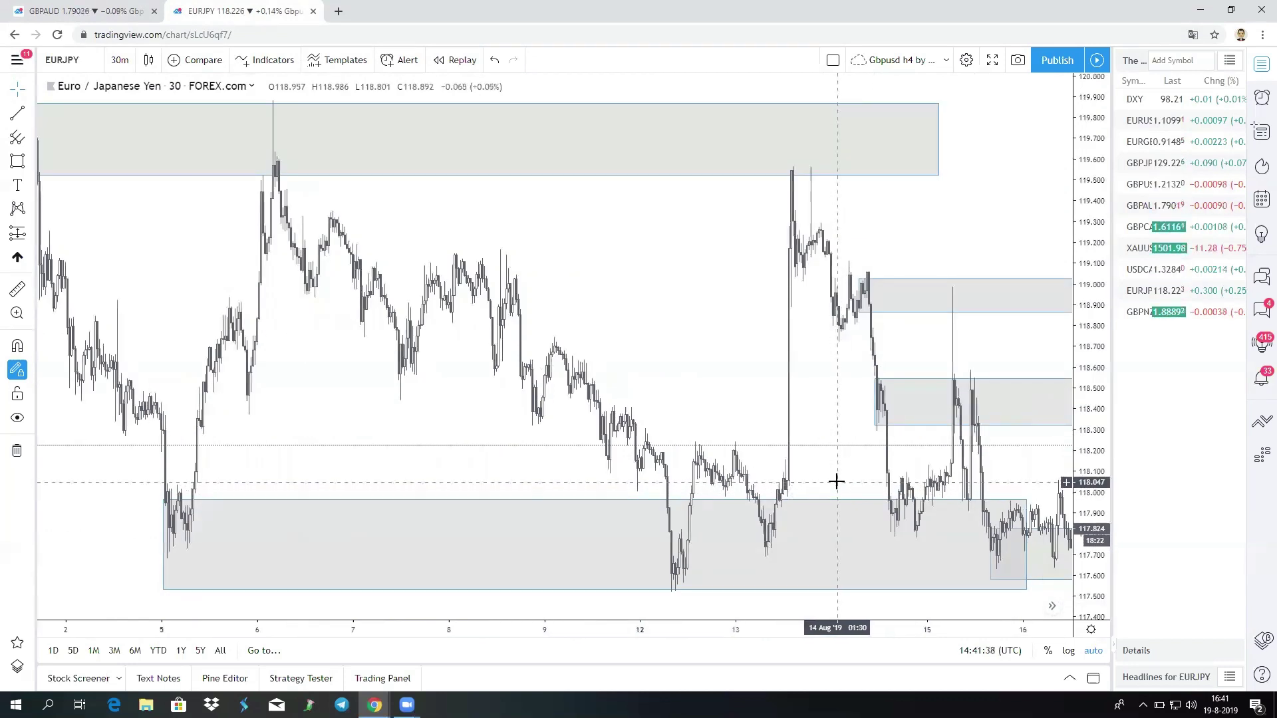
pyautogui.scroll(-3, 824, 467)
pyautogui.moveTo(820, 461); pyautogui.dragTo(747, 461)
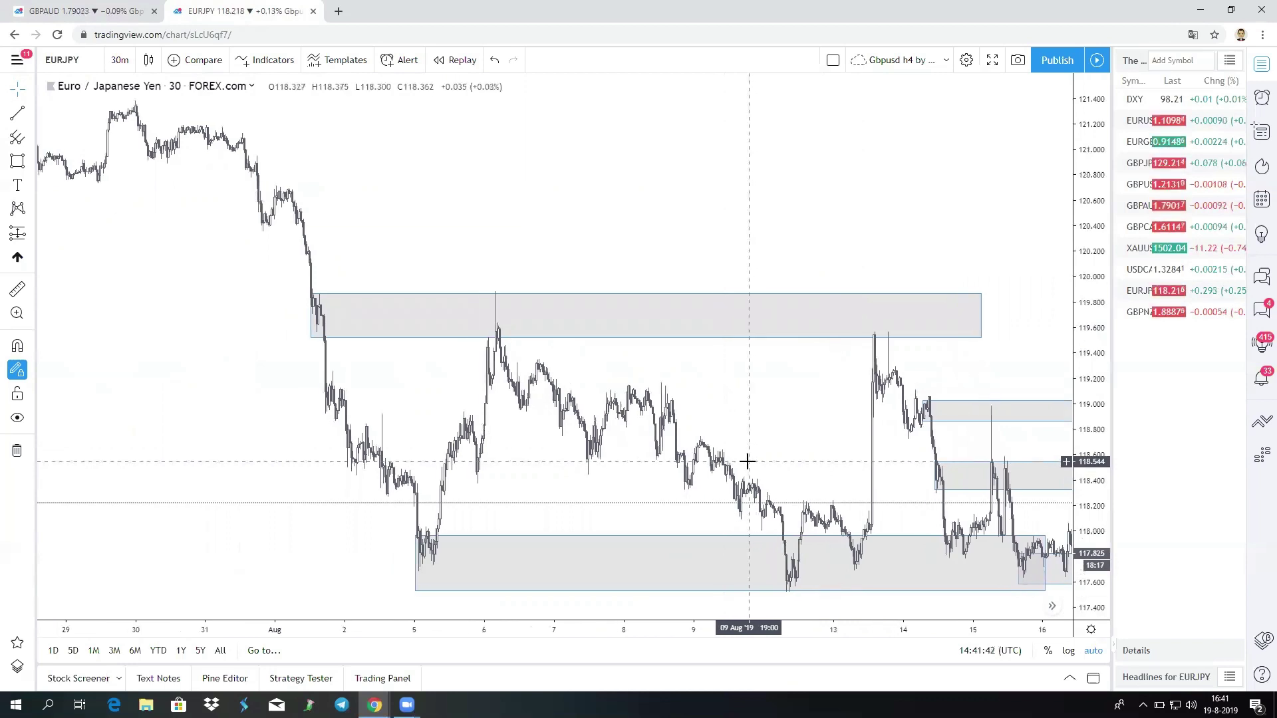